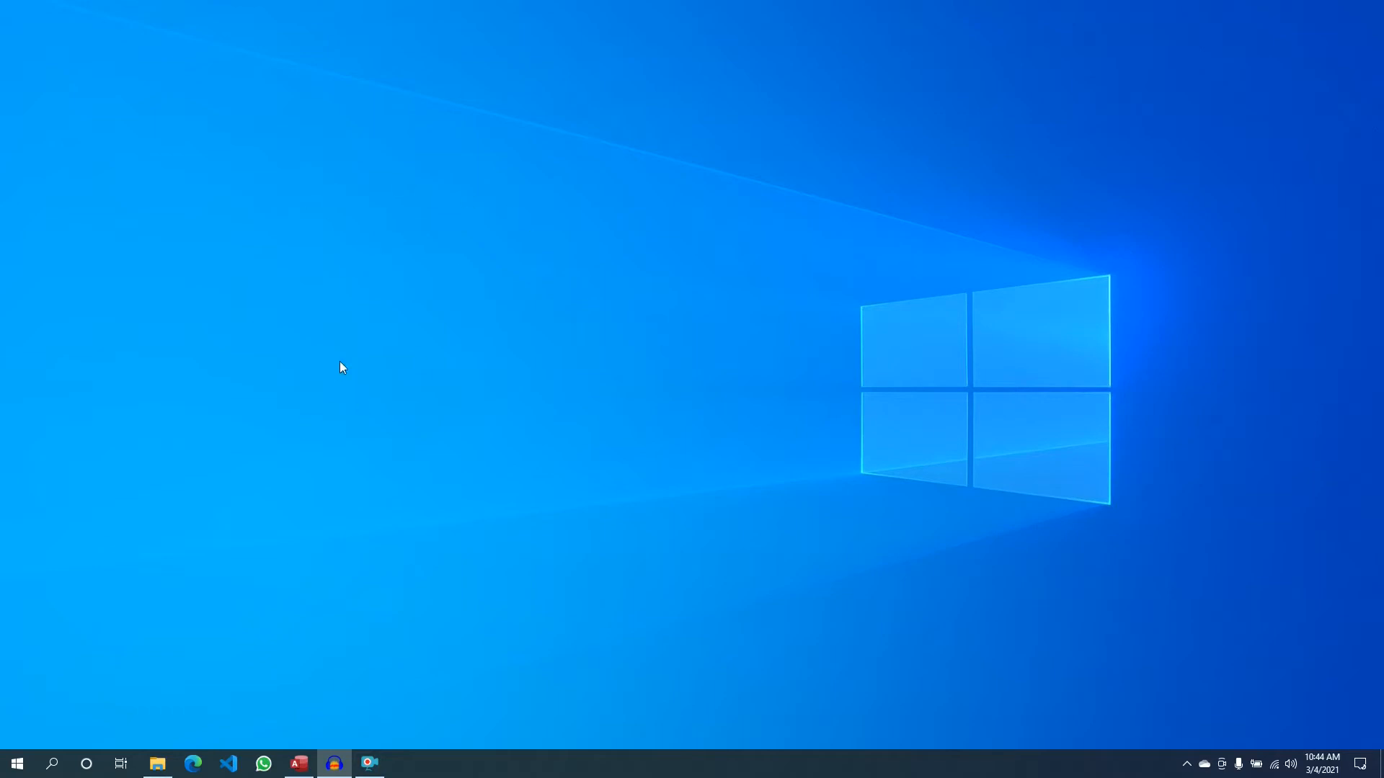
# - Restore Microsoft Access from the taskbar so the Blank database dialog with Database1 shows
pyautogui.click(299, 763)
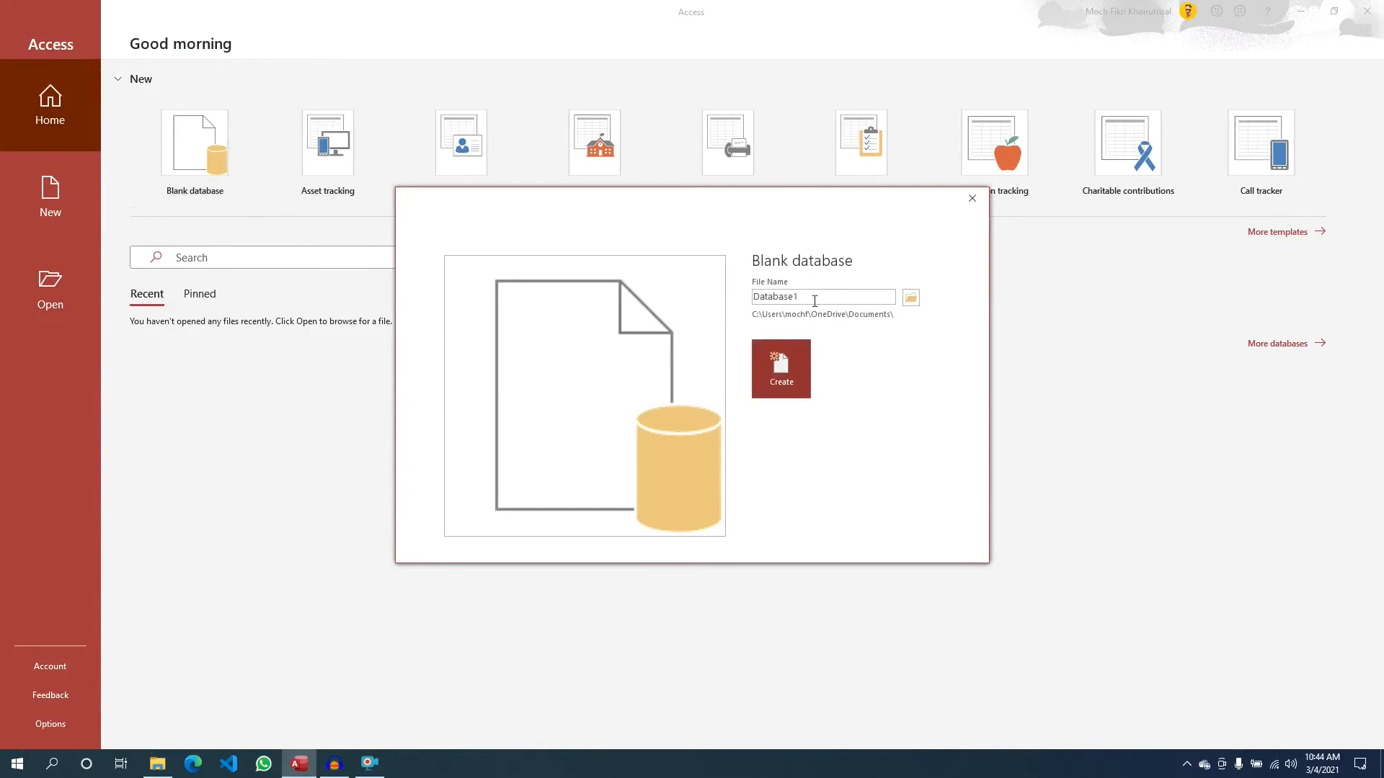
# - Replace the default file name Database1 with Pegawai in the Blank database dialog
pyautogui.doubleClick(813, 296)
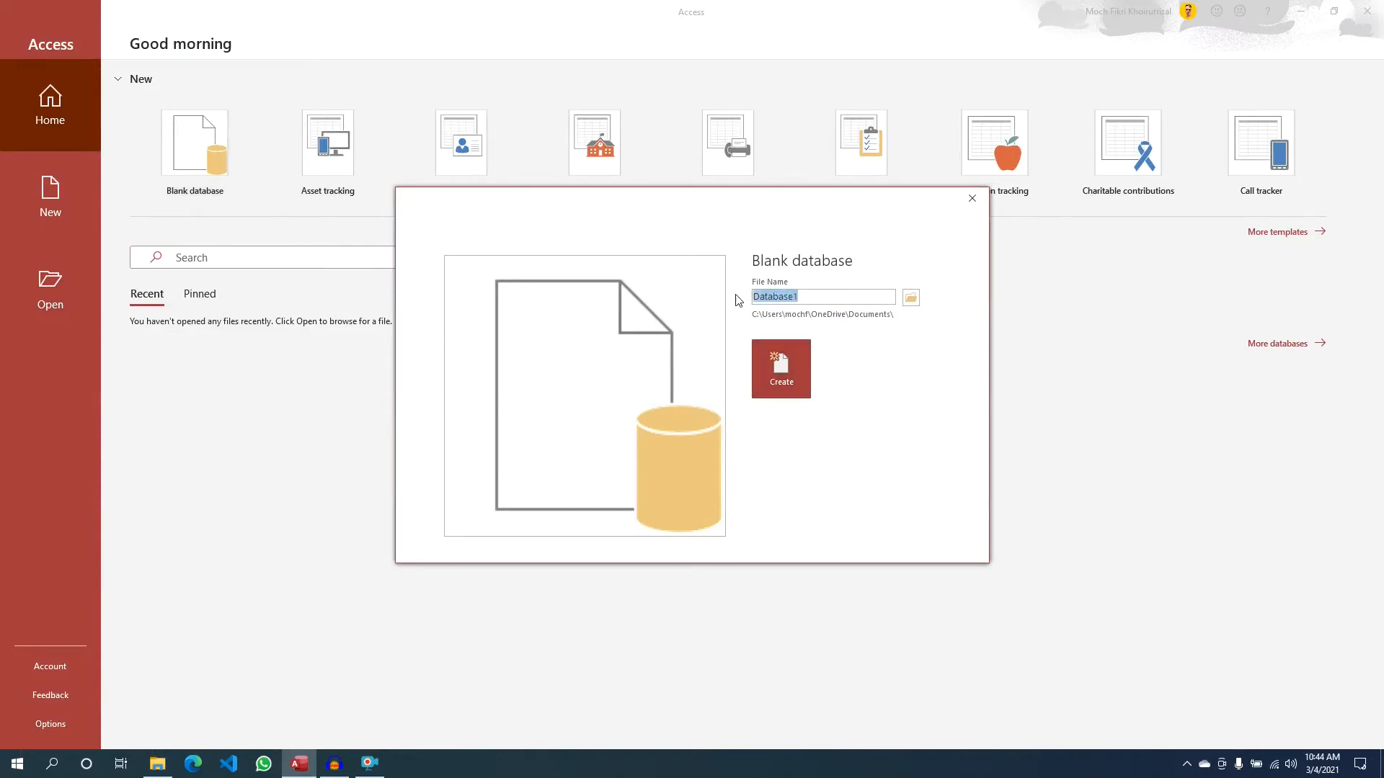
pyautogui.press('BackSpace')
pyautogui.write('Karyawan')
pyautogui.hotkey('ctrl', 'a')
pyautogui.write('Pegawai')
pyautogui.click(911, 298)
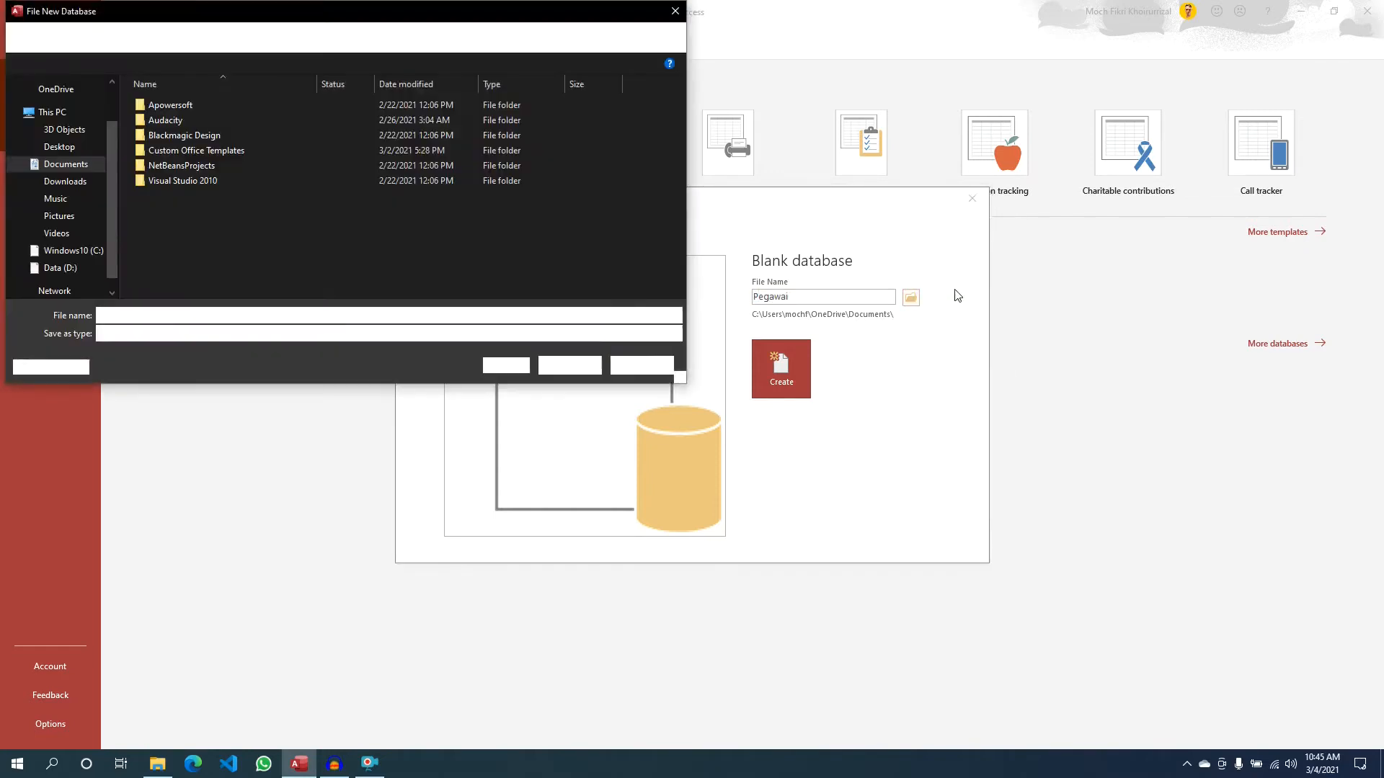
pyautogui.click(675, 11)
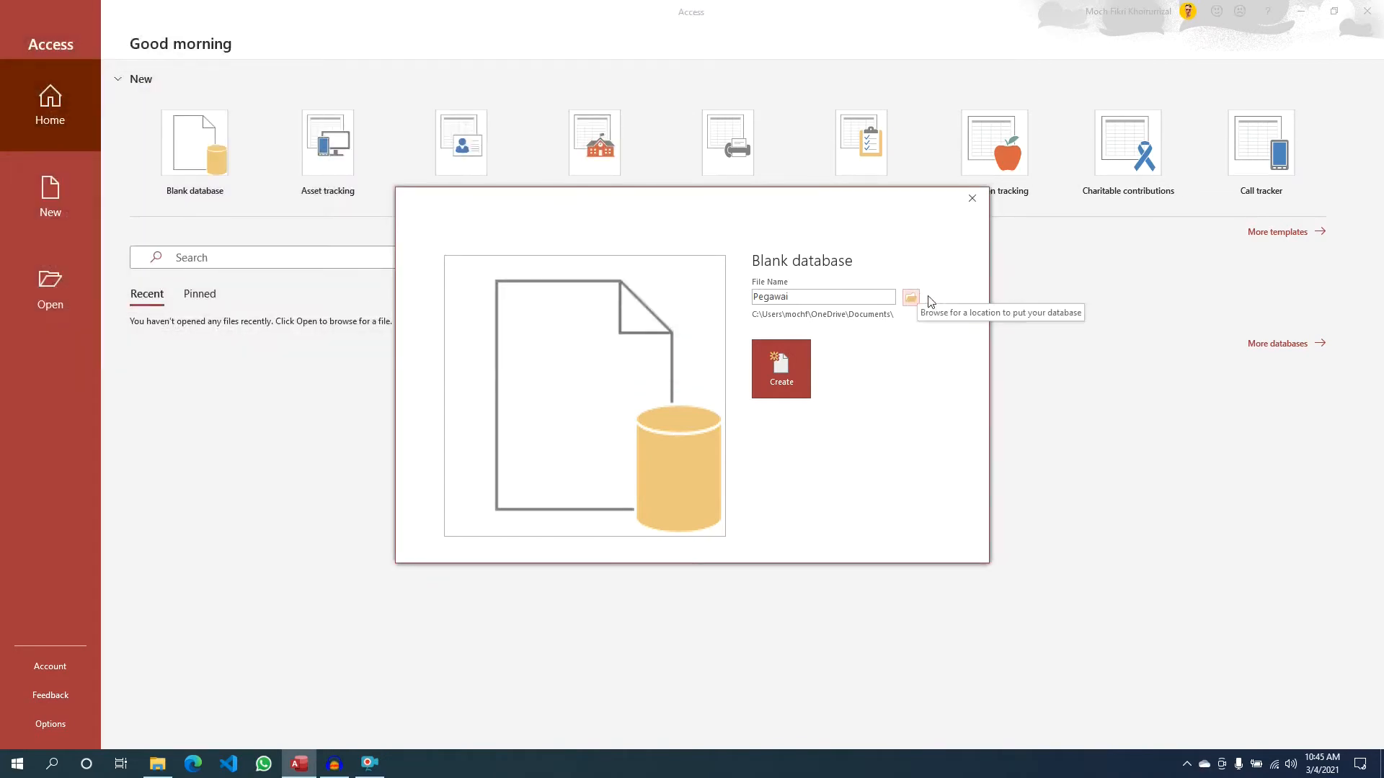
pyautogui.click(758, 296)
pyautogui.moveTo(799, 296); pyautogui.dragTo(751, 297)
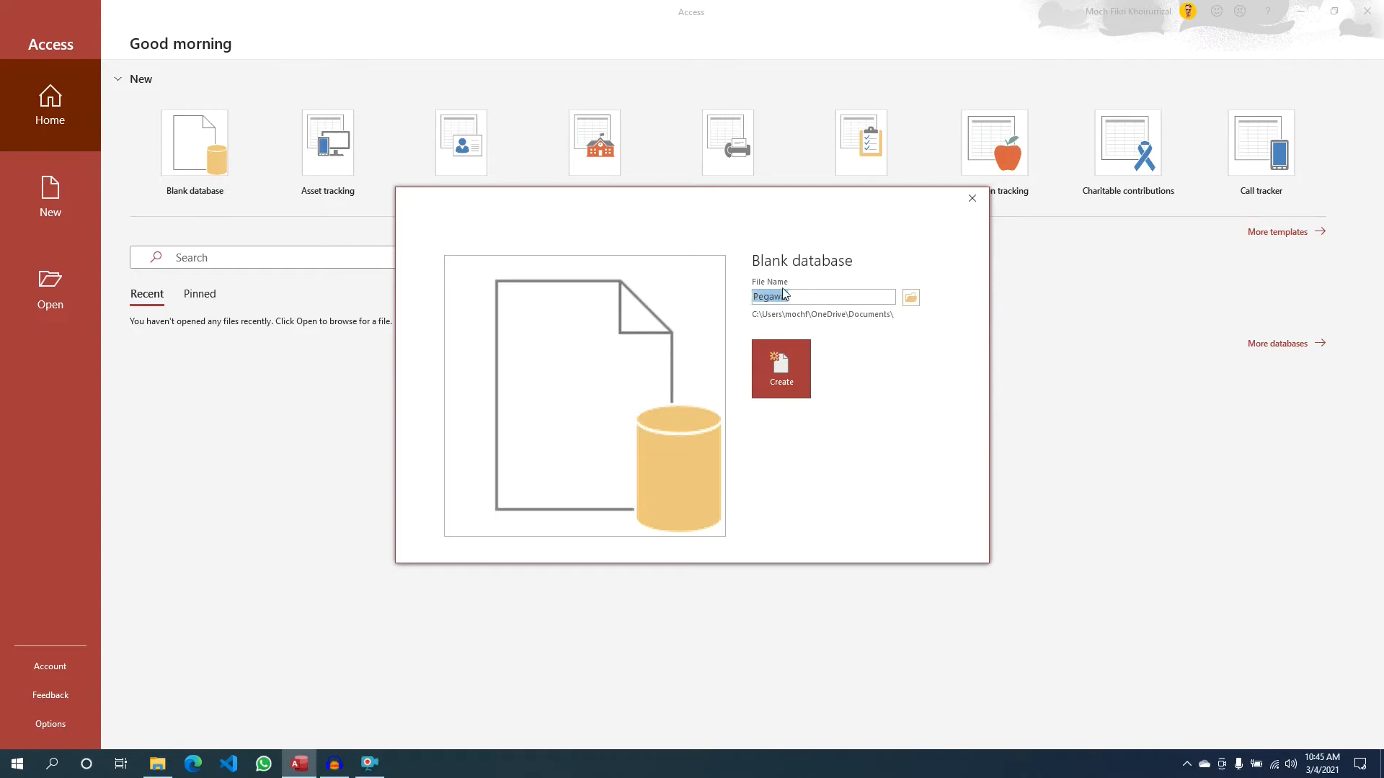
# - Save to D:\01. My Work\07. Elgensip\03. Youtube\01. Belajar Ms Access Dasar and create Pegawai.accdb
pyautogui.click(822, 300)
pyautogui.click(85, 257)
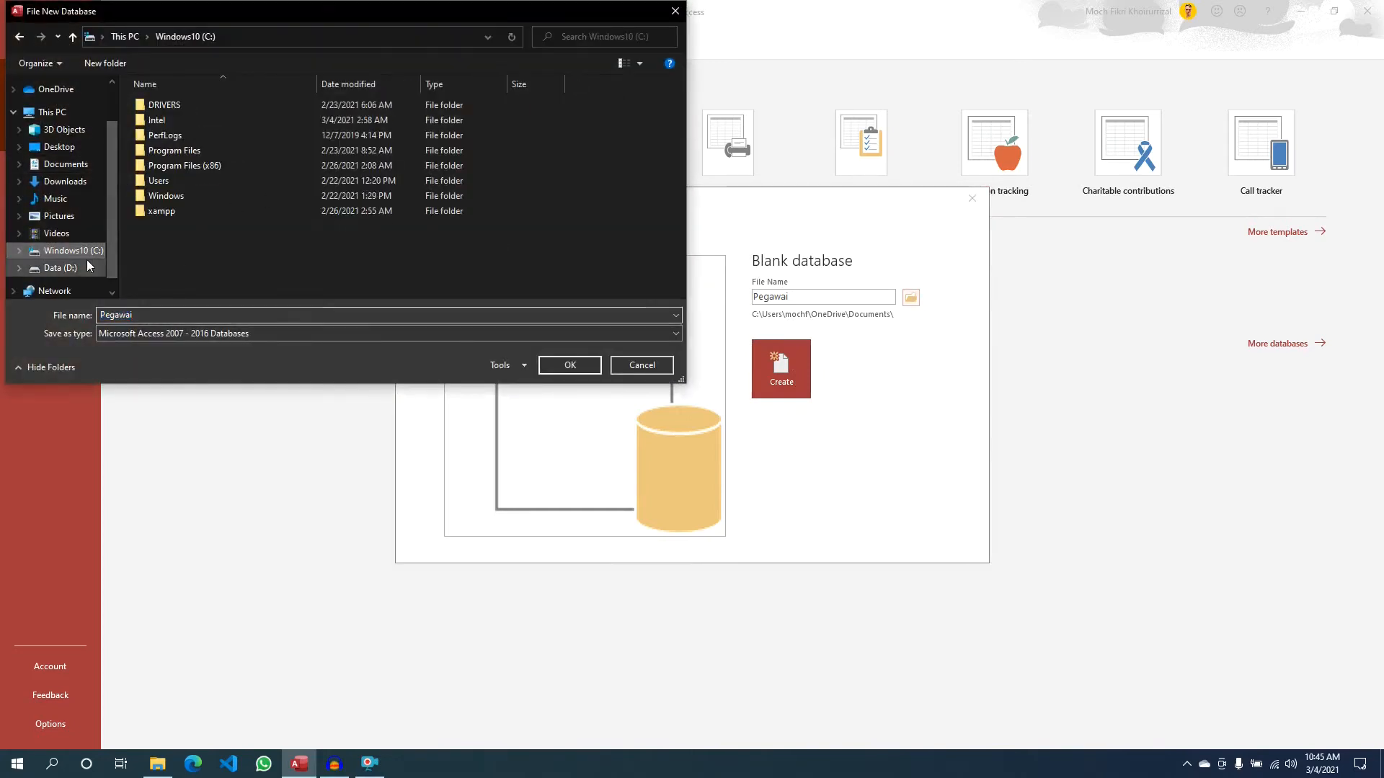
pyautogui.click(86, 268)
pyautogui.doubleClick(197, 106)
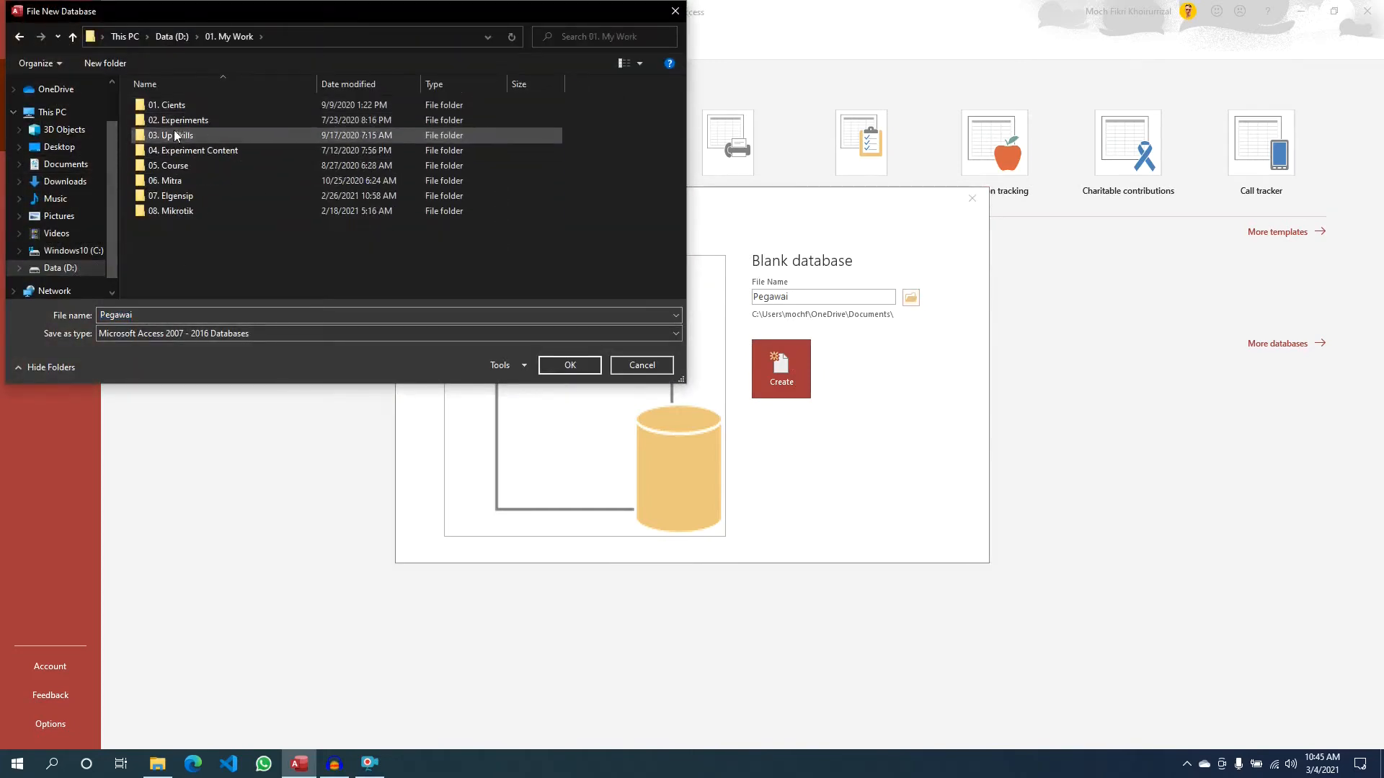
pyautogui.doubleClick(188, 195)
pyautogui.doubleClick(179, 135)
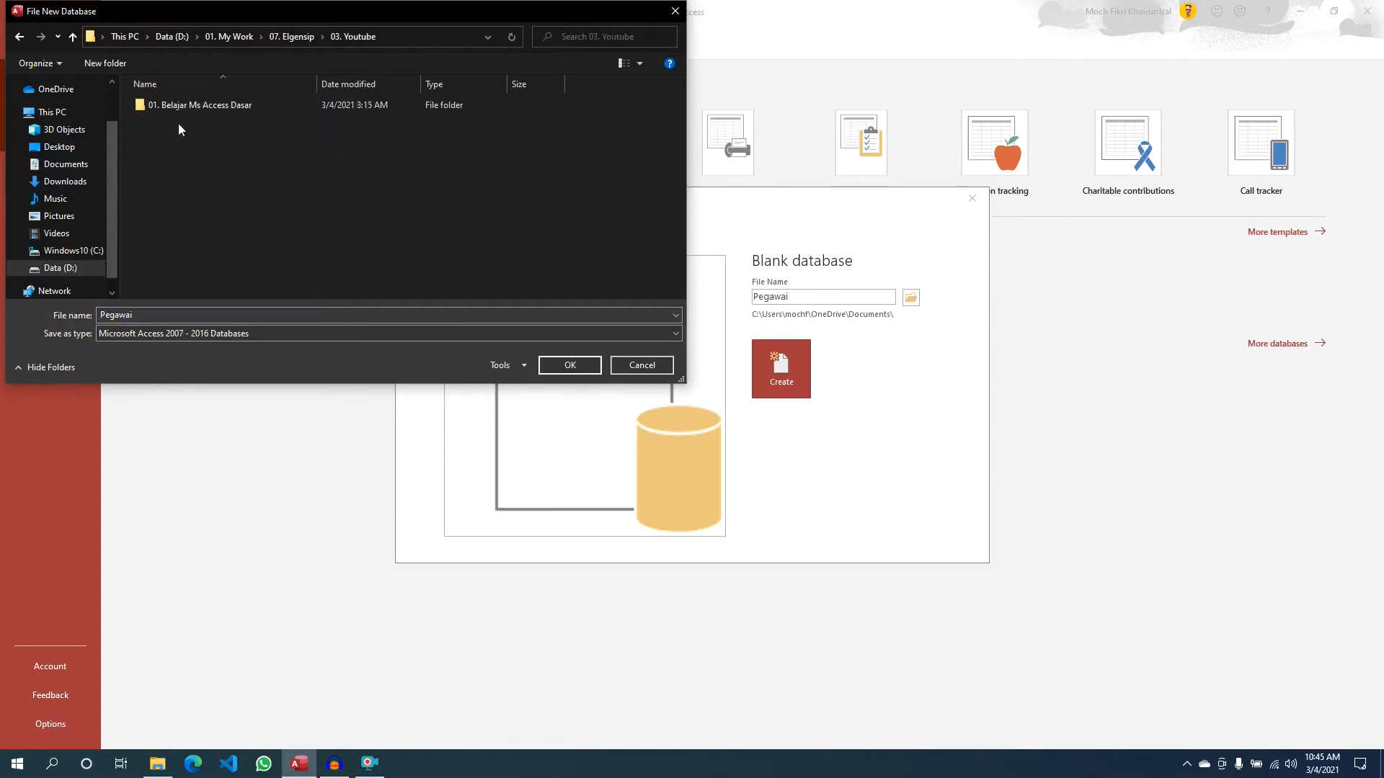
pyautogui.doubleClick(179, 106)
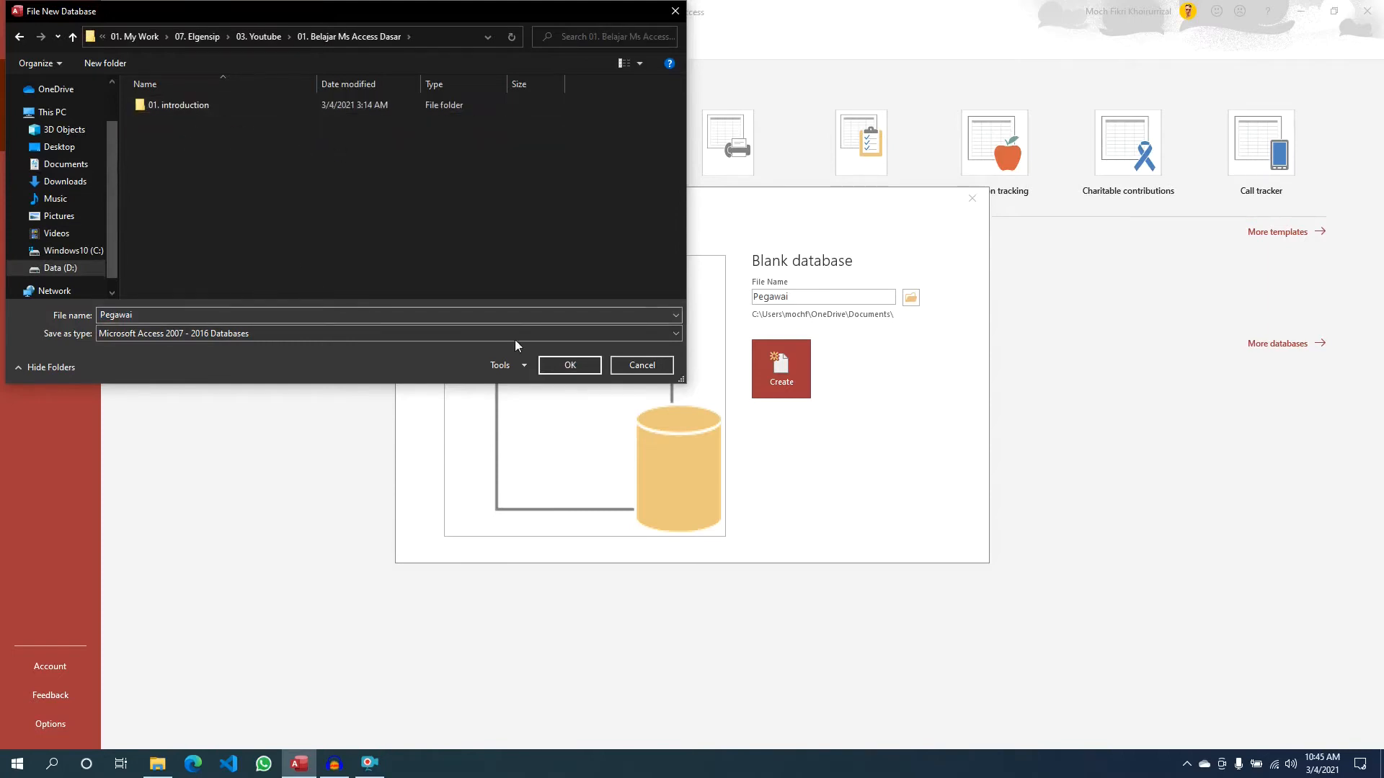
pyautogui.click(584, 367)
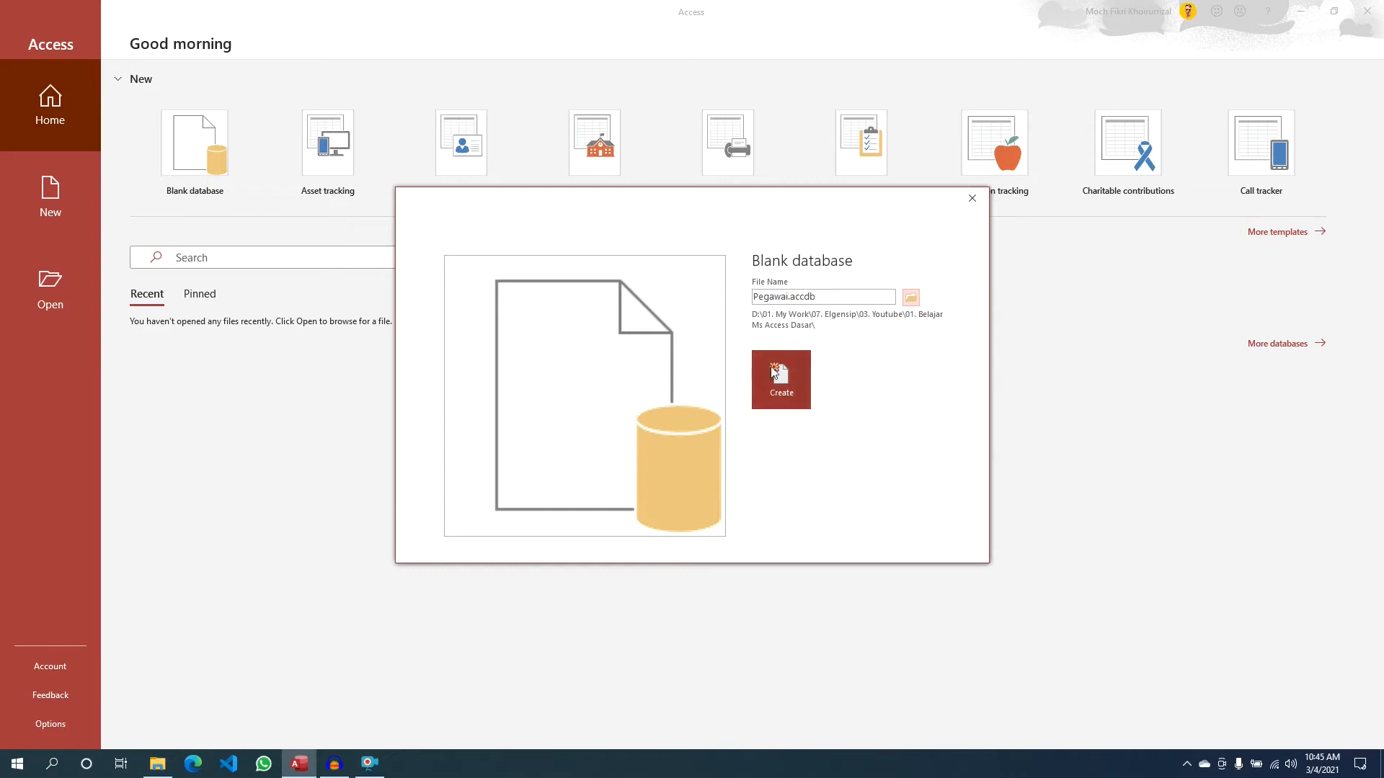
pyautogui.click(776, 387)
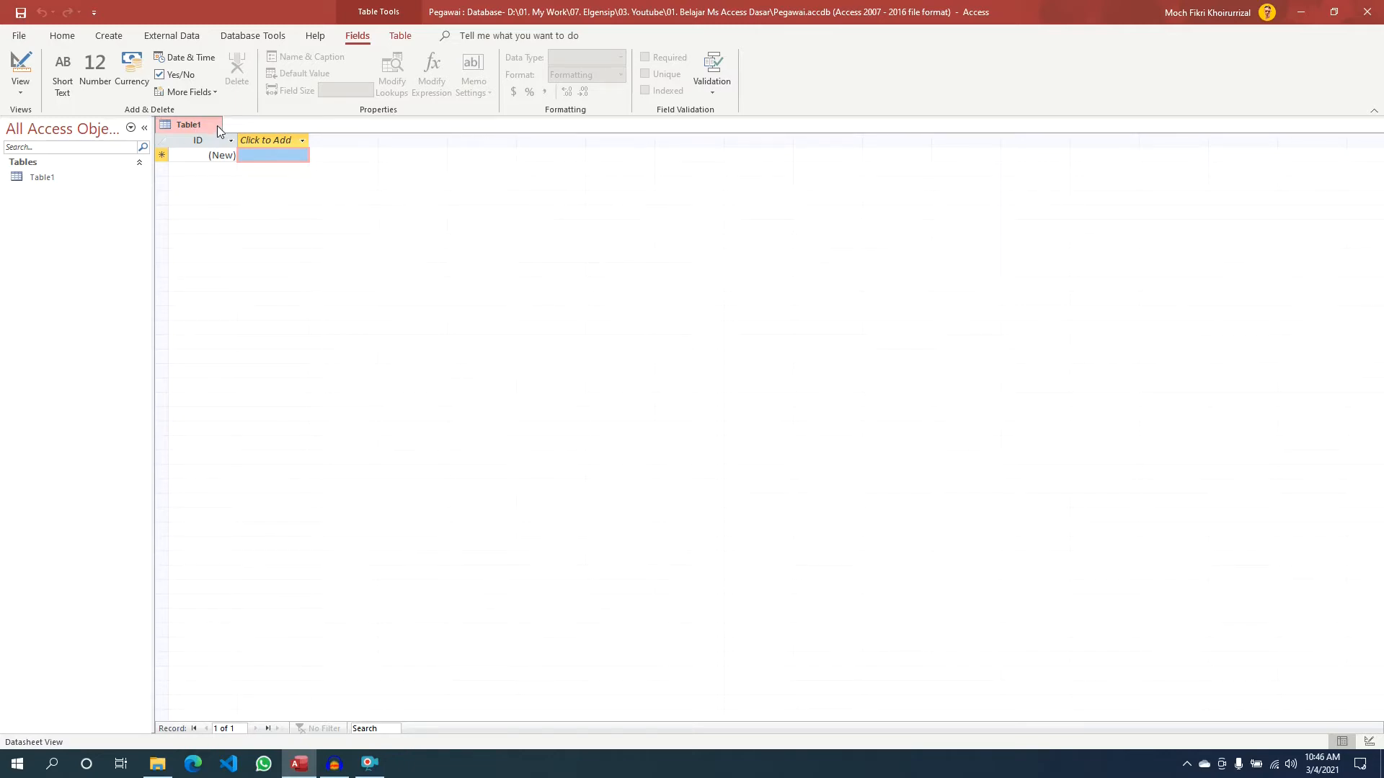
pyautogui.click(215, 124)
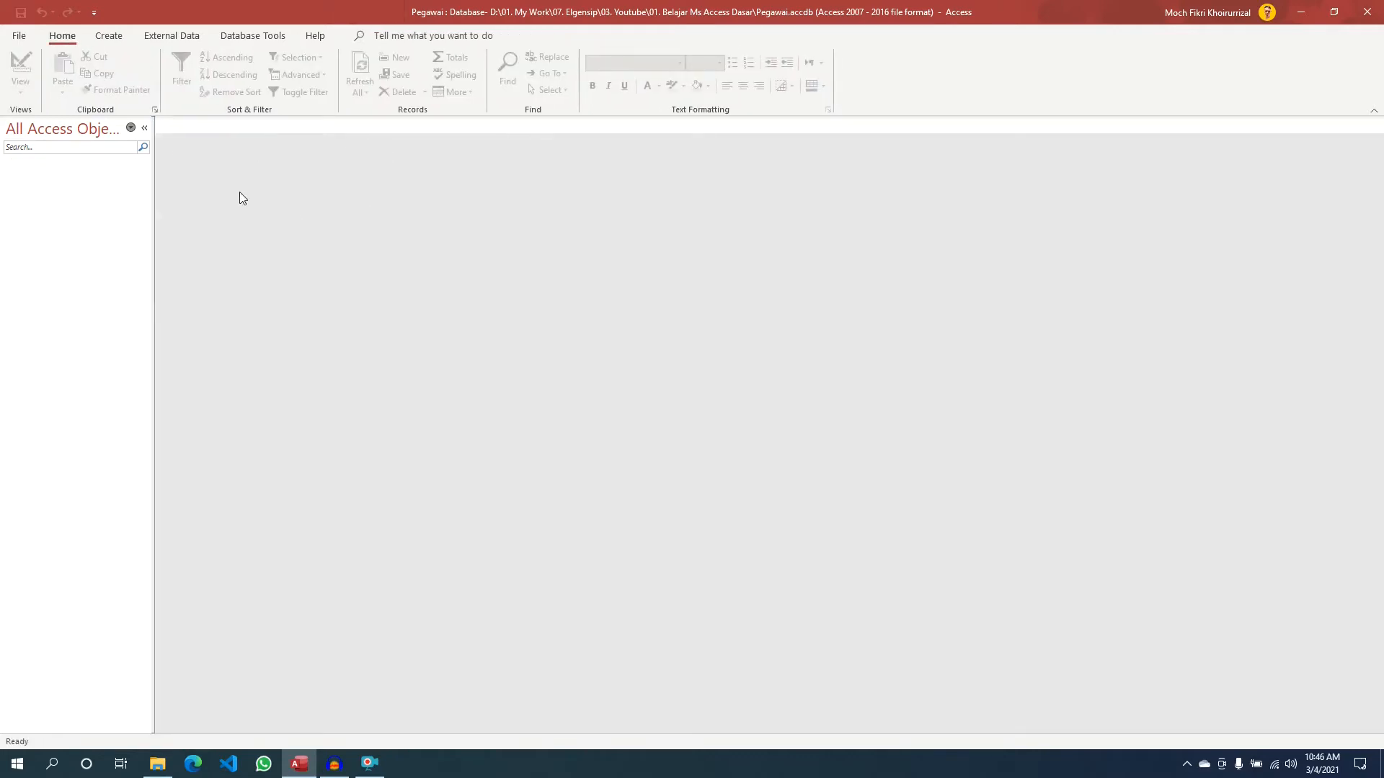
pyautogui.click(113, 40)
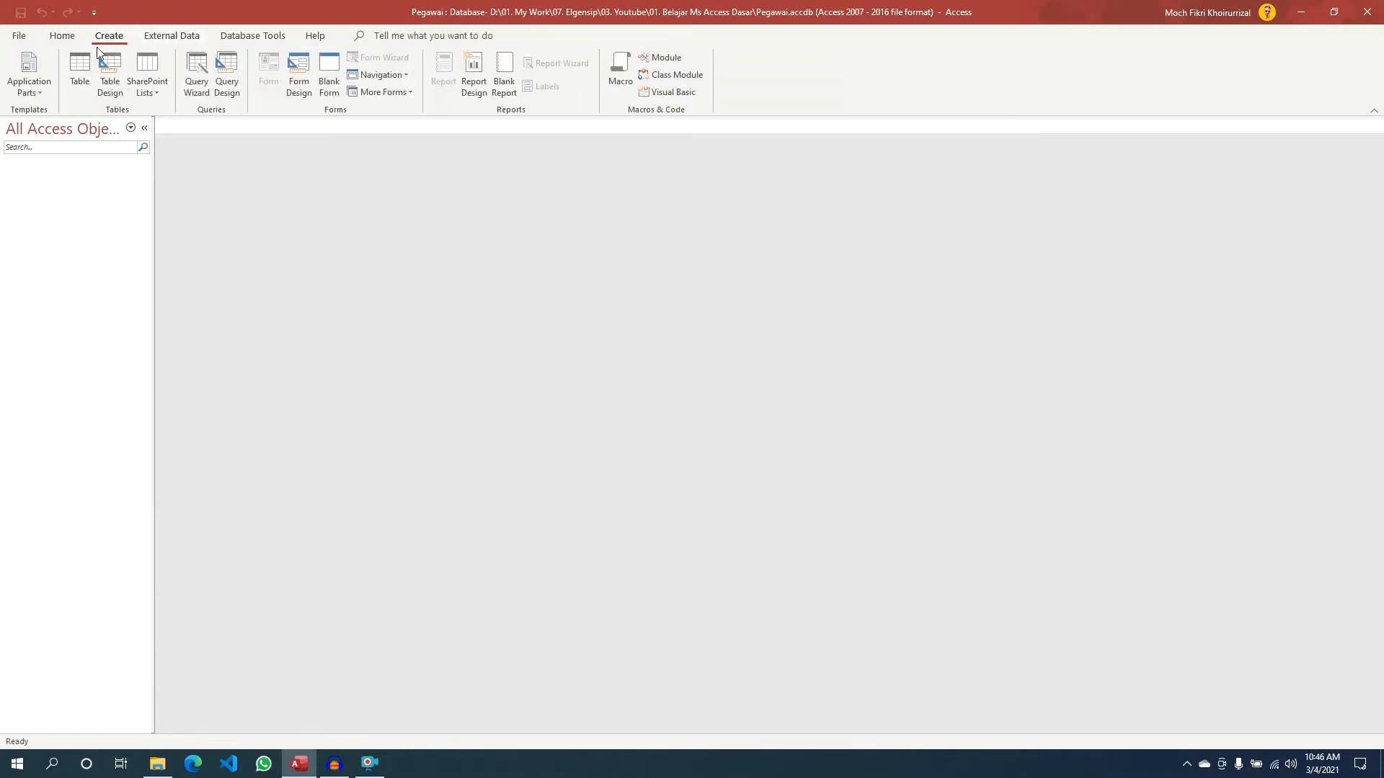
pyautogui.click(79, 82)
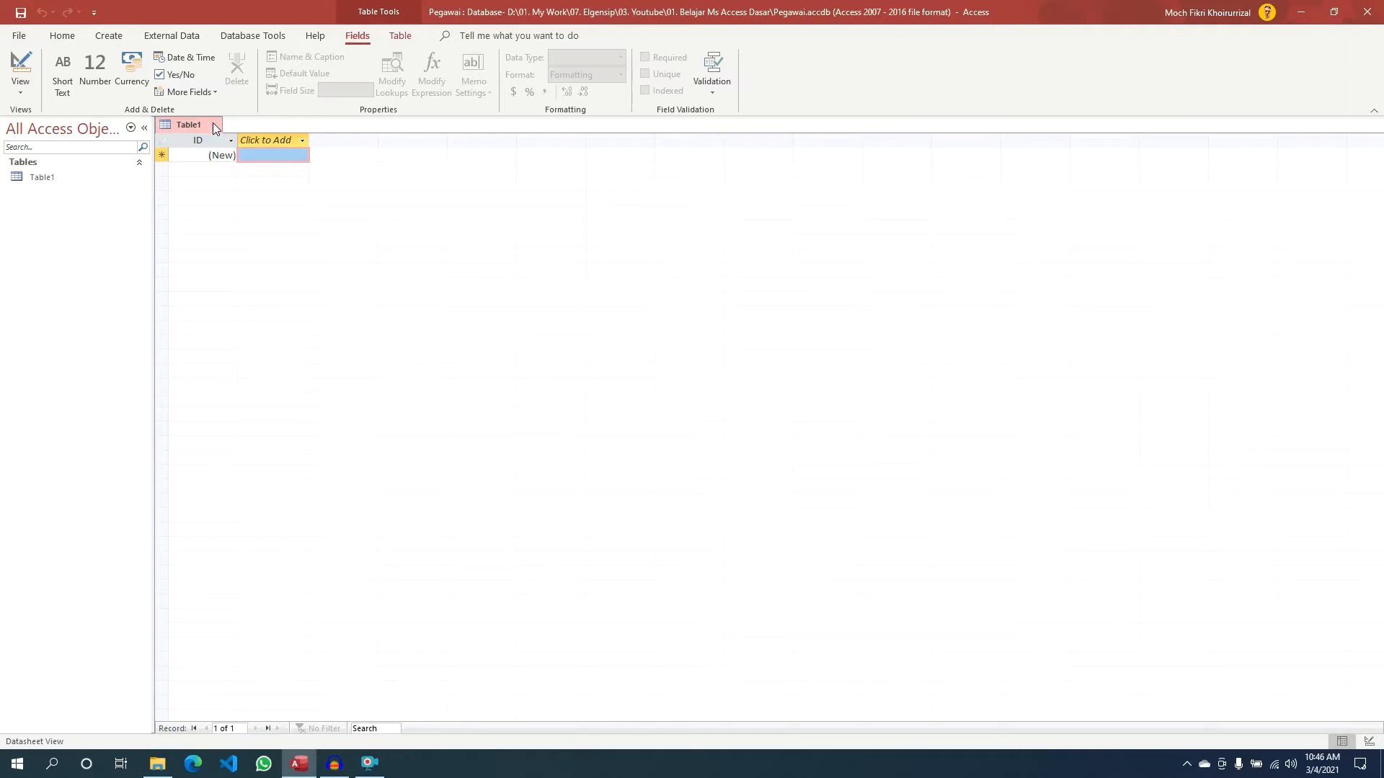
pyautogui.click(109, 35)
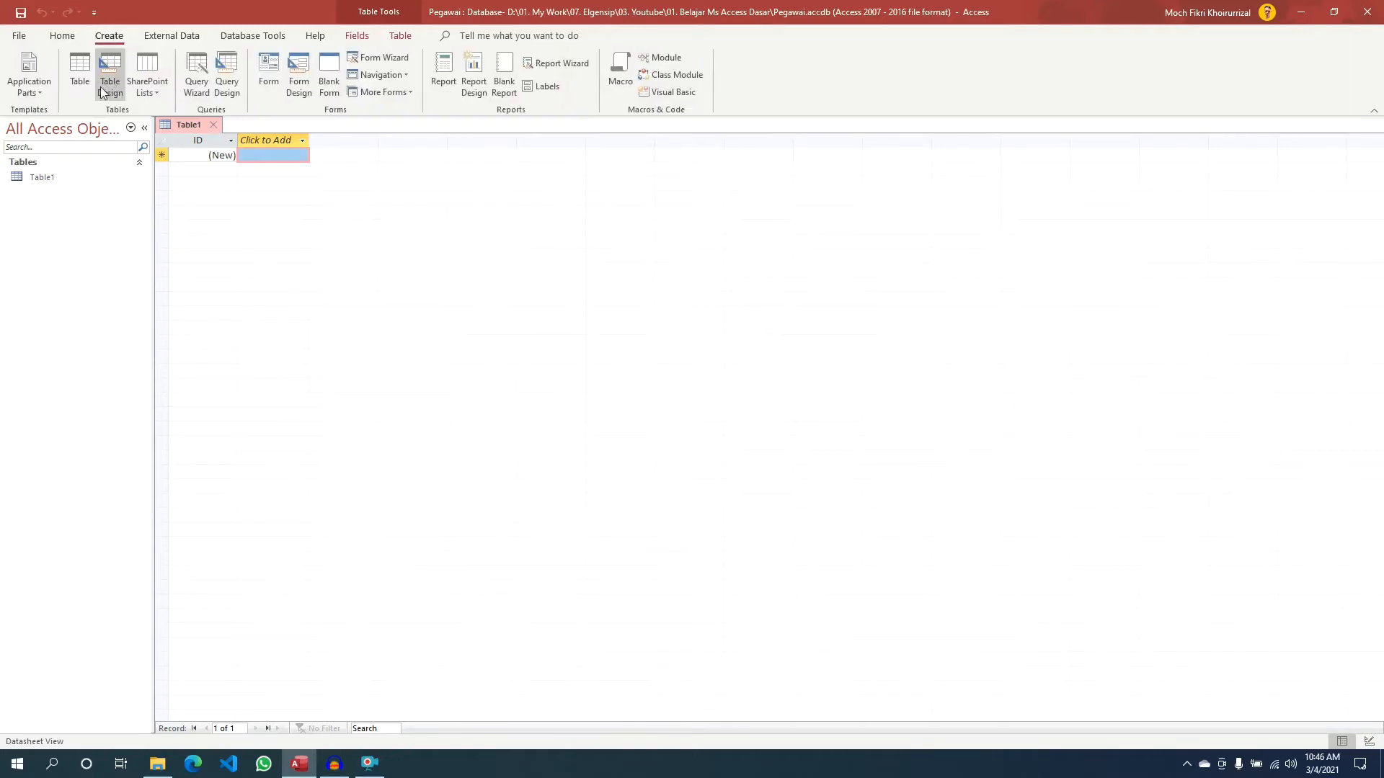
# - Bring up the Table1 context menu to reach its Design View option
pyautogui.rightClick(191, 128)
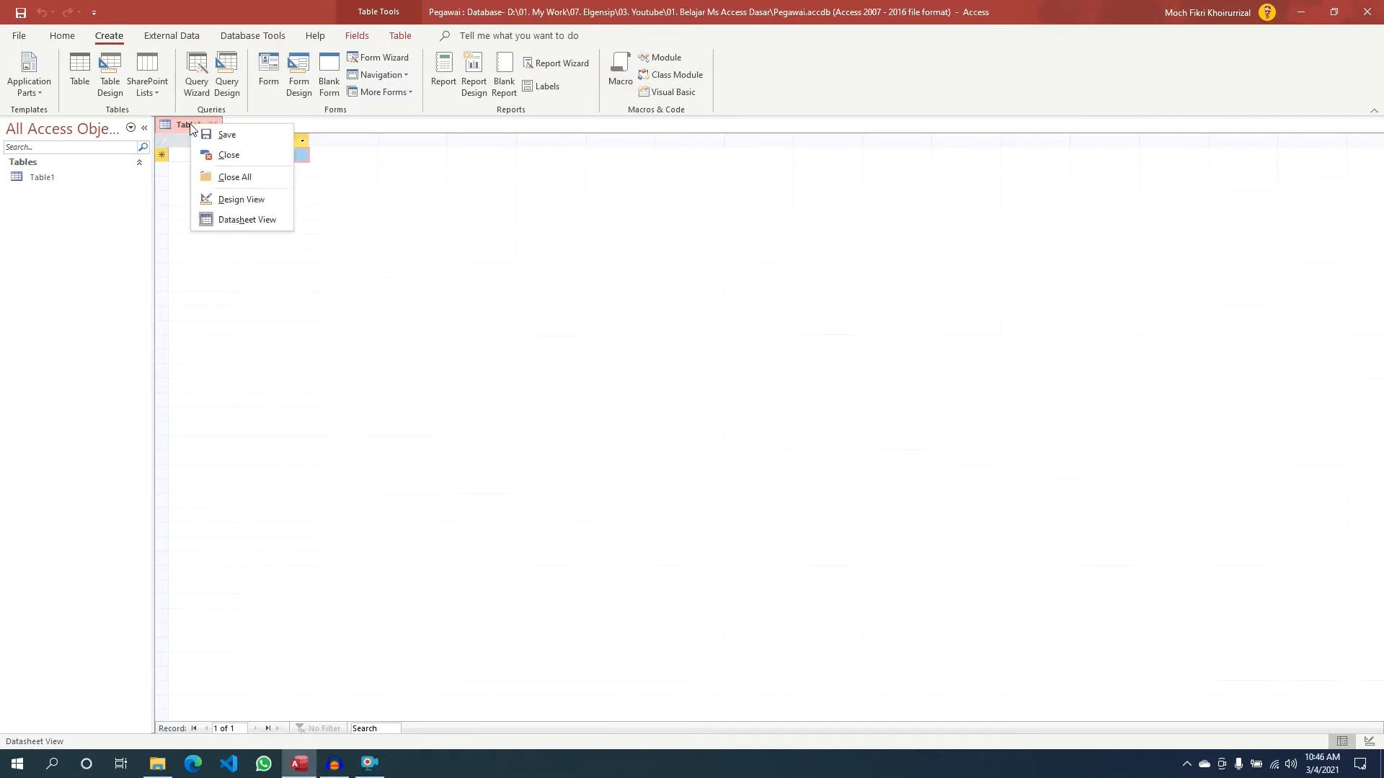
pyautogui.rightClick(181, 126)
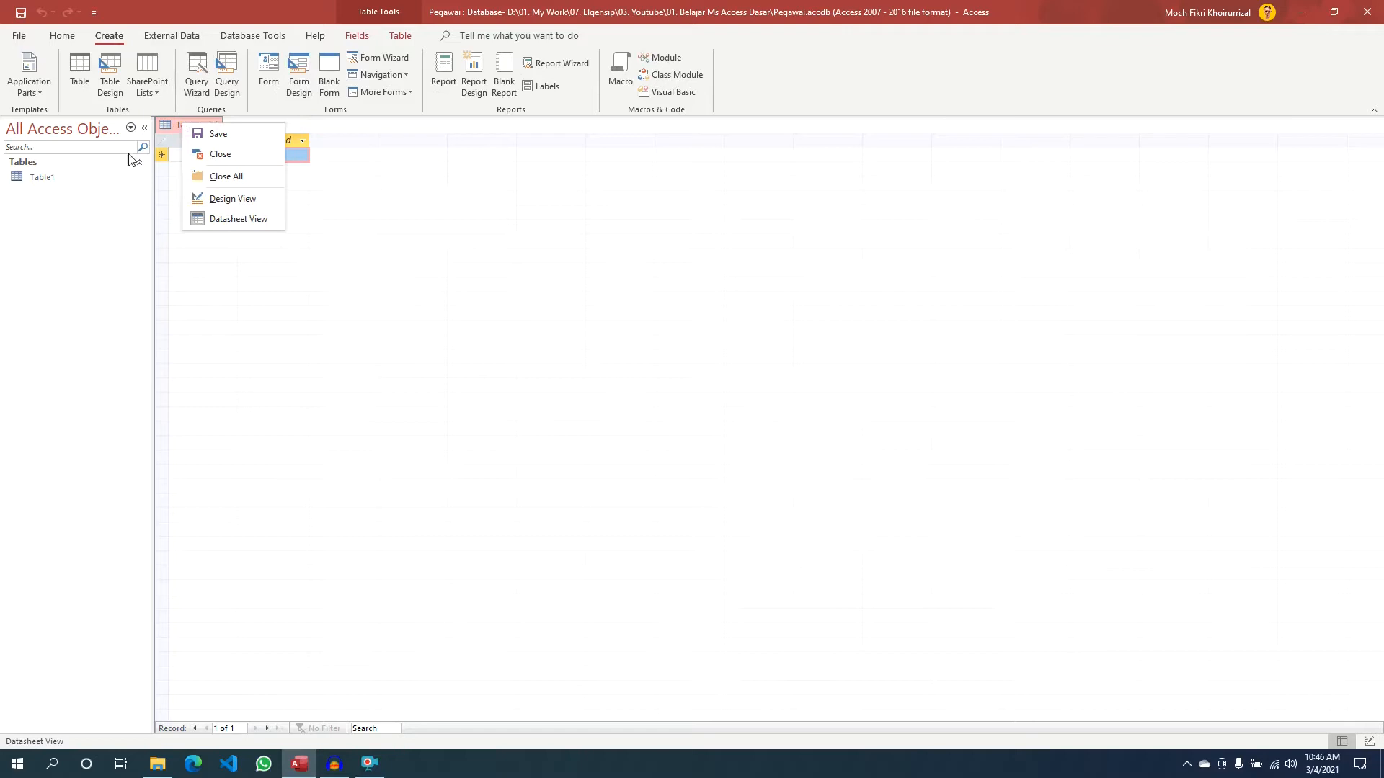
pyautogui.rightClick(62, 179)
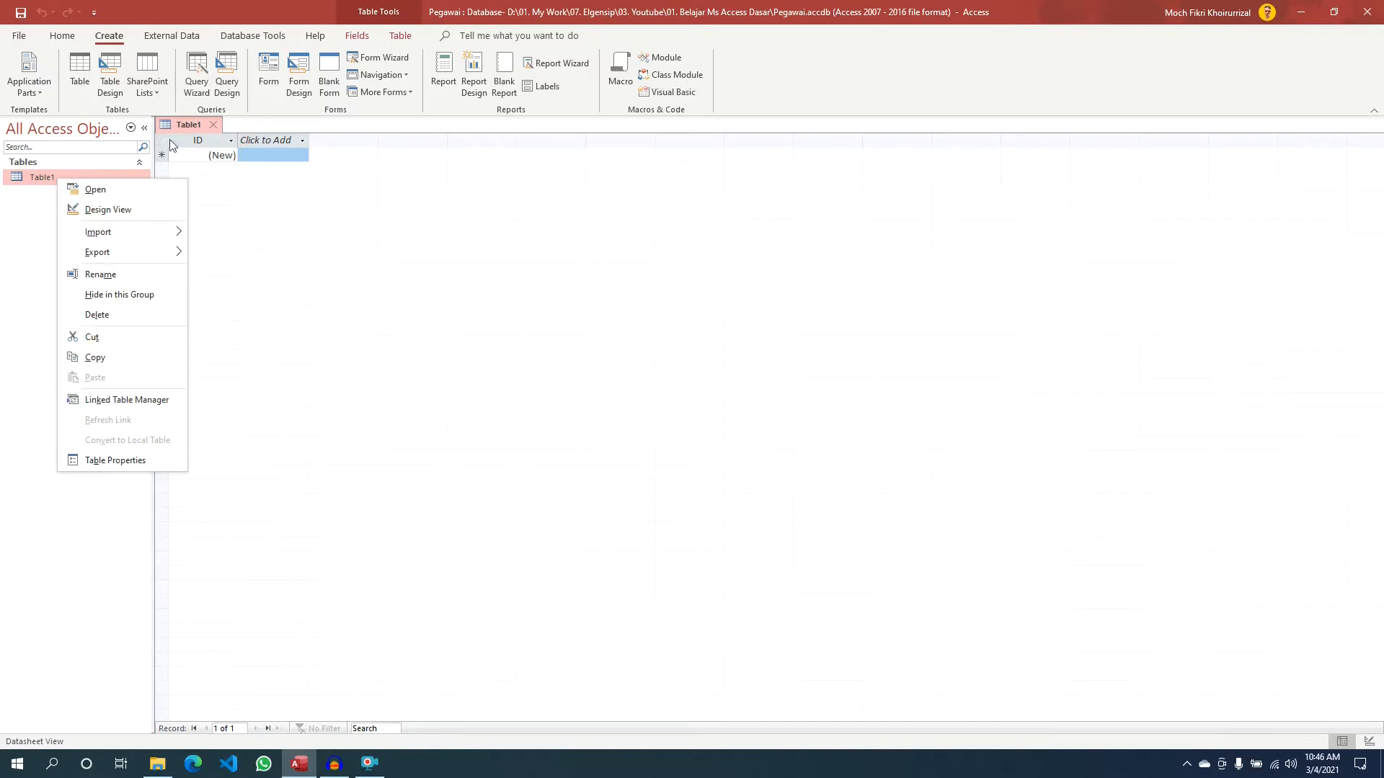
pyautogui.rightClick(187, 124)
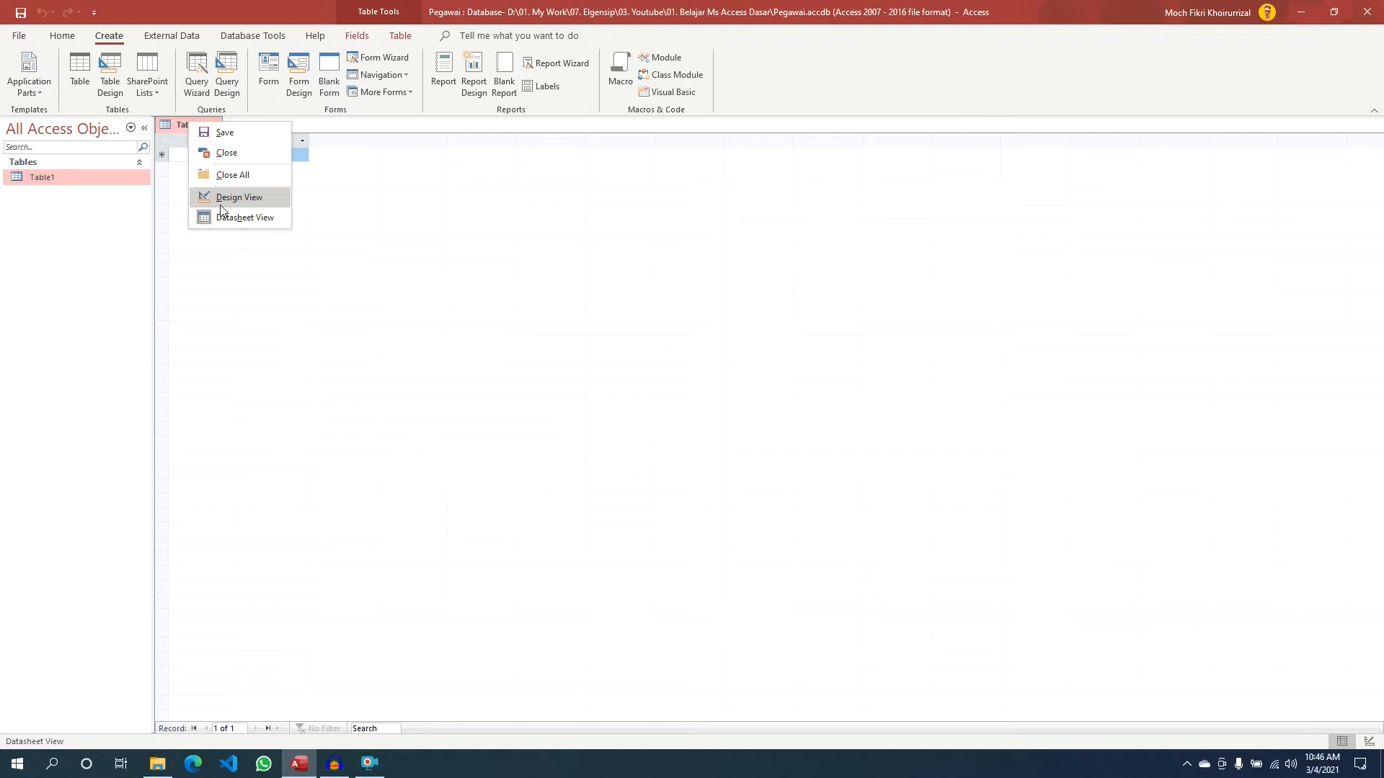
pyautogui.rightClick(93, 180)
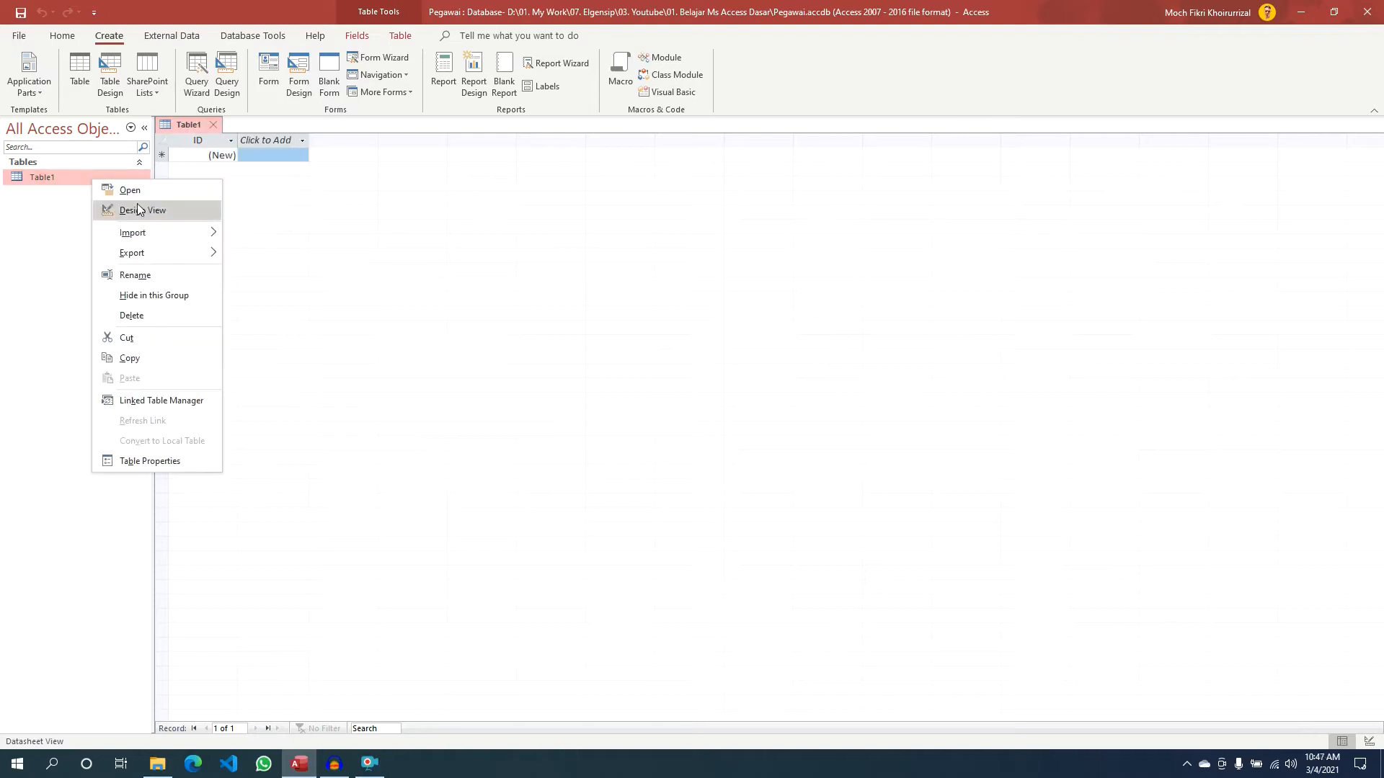
pyautogui.rightClick(188, 126)
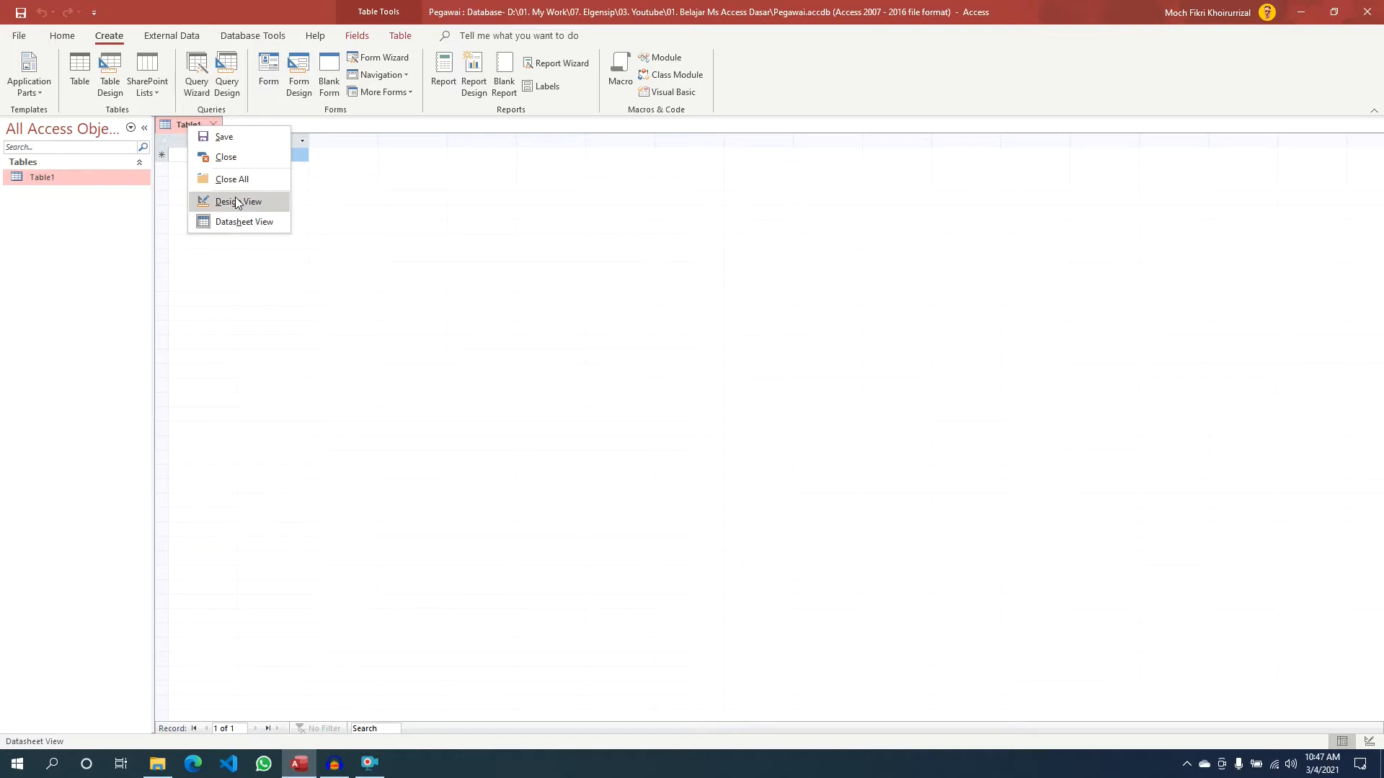
pyautogui.click(178, 127)
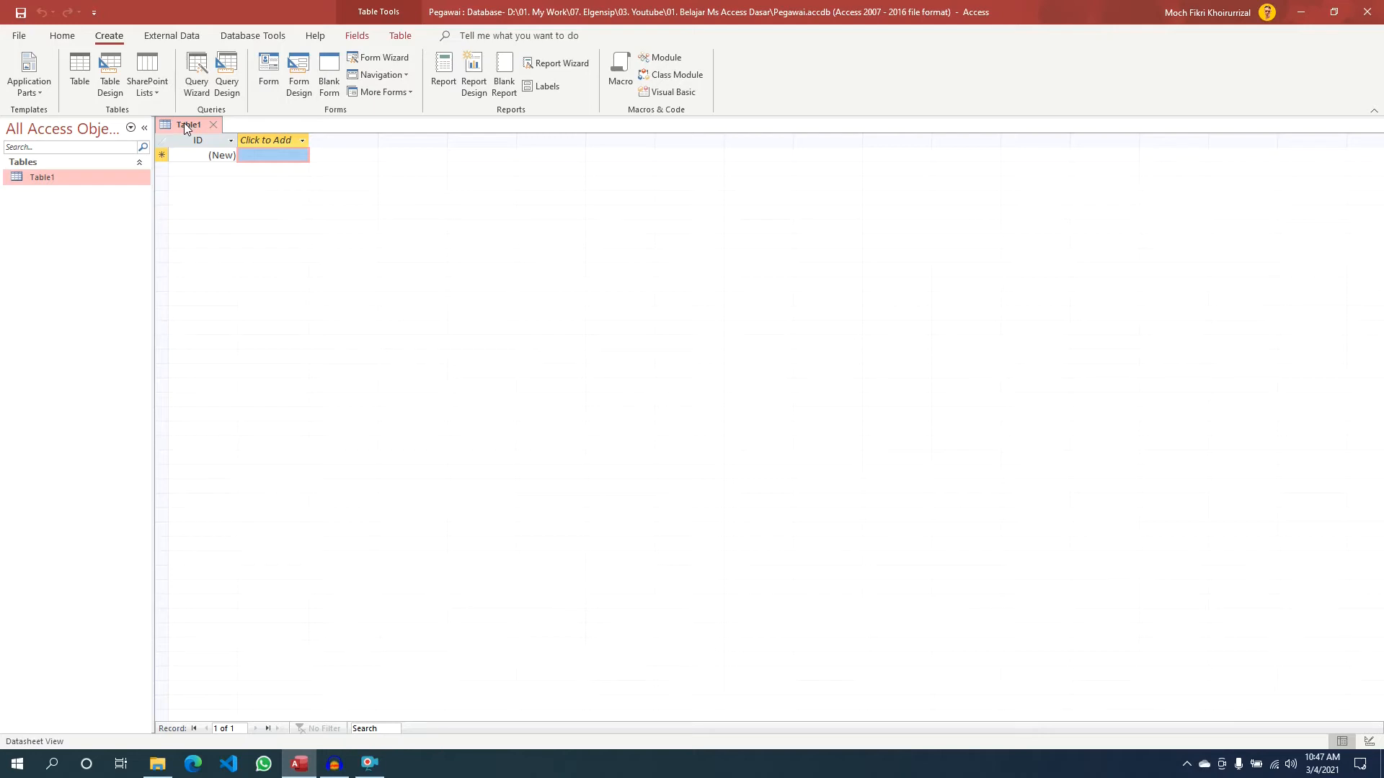
pyautogui.rightClick(183, 123)
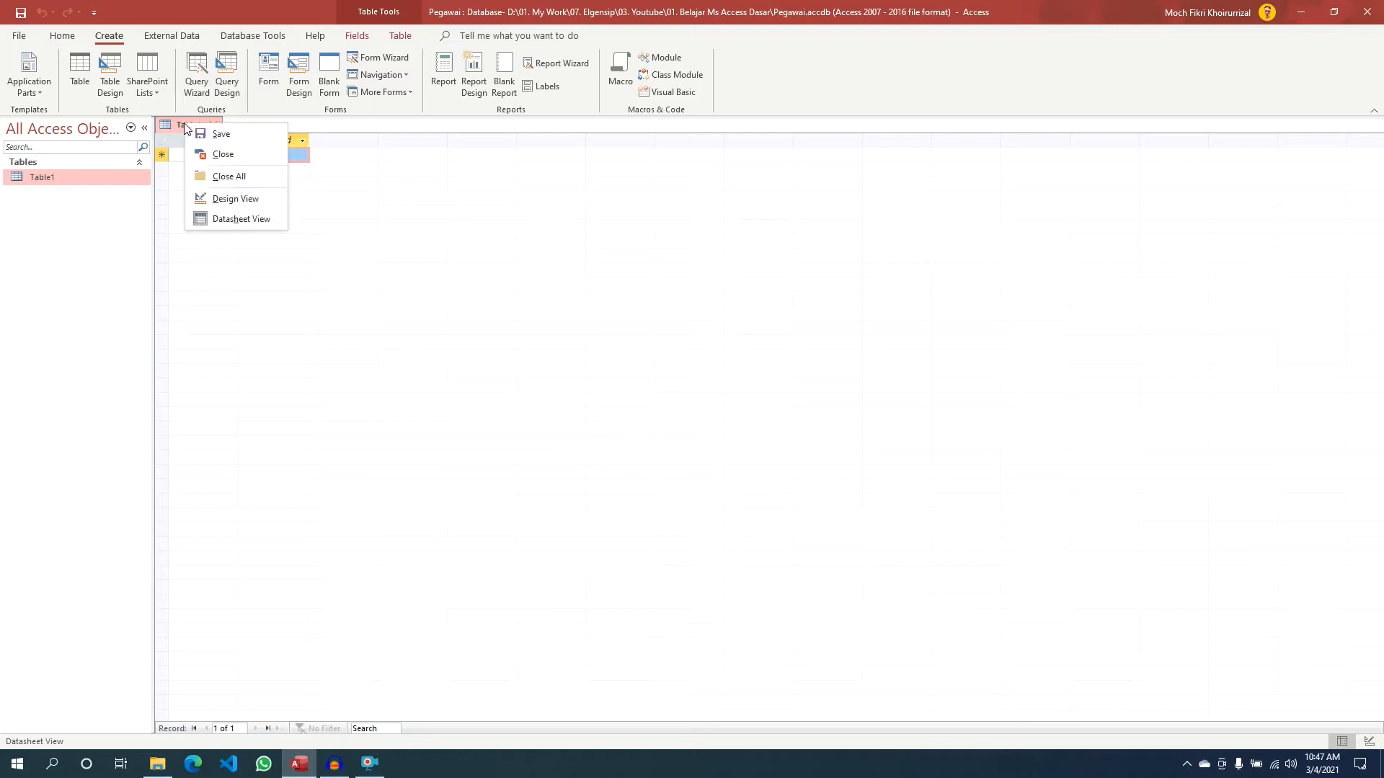
# - Choose Design View and save Table1 under the name tabelPegawai
pyautogui.click(232, 199)
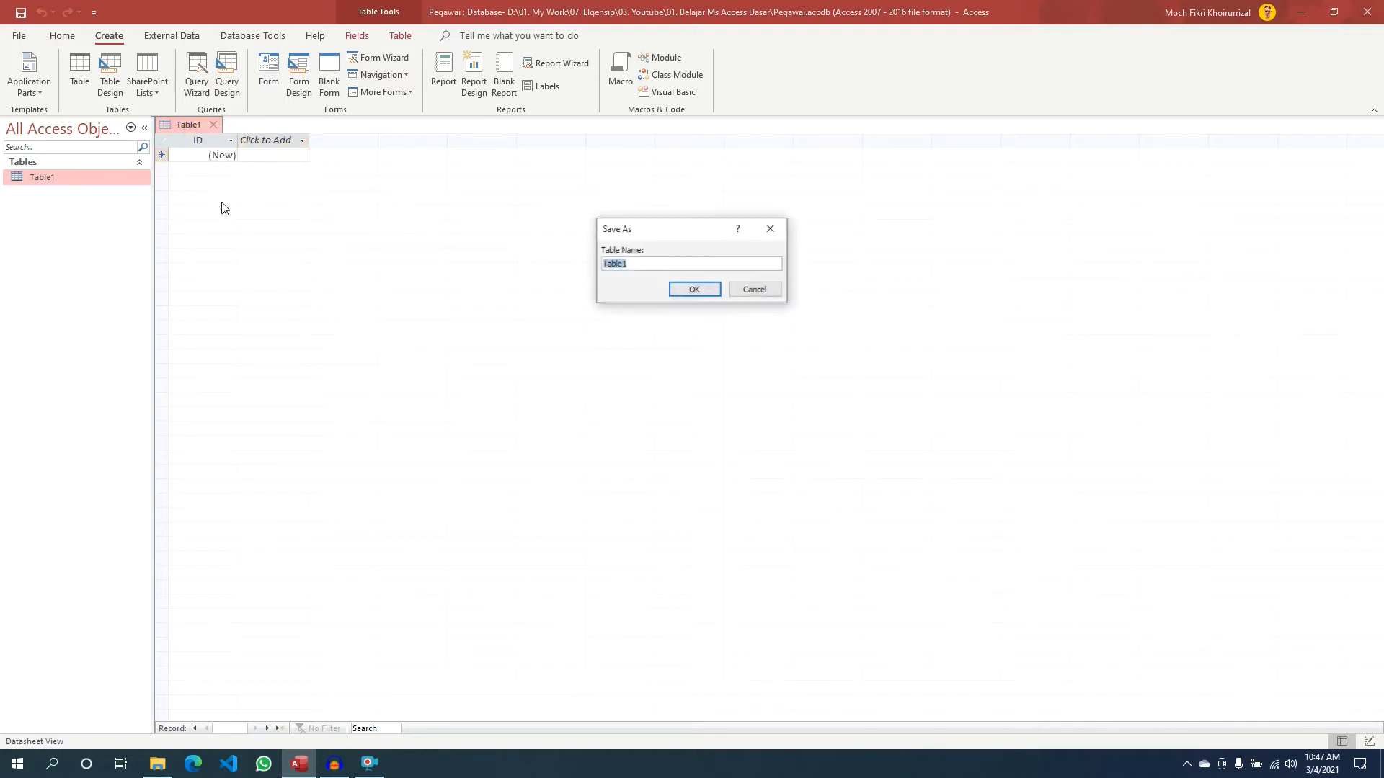
pyautogui.moveTo(659, 231); pyautogui.dragTo(362, 229)
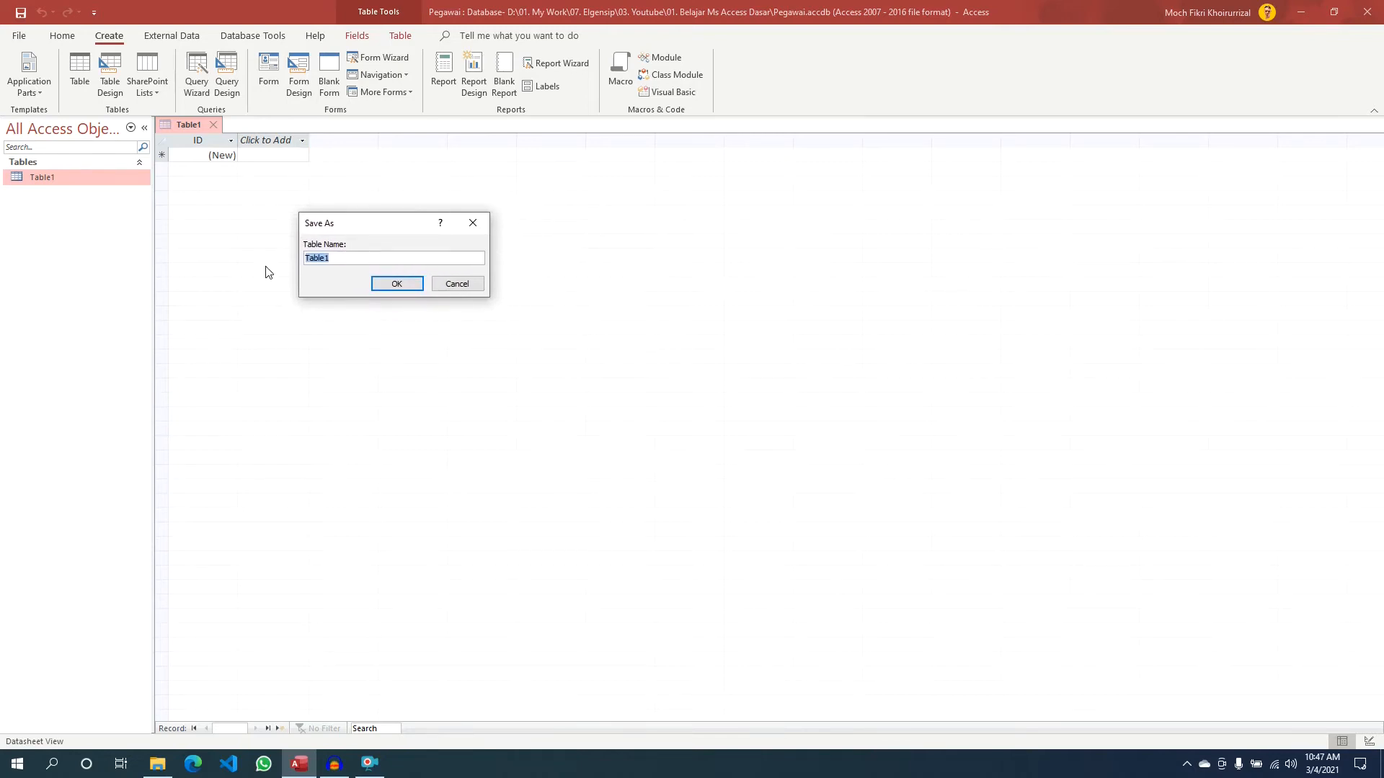
pyautogui.write('tabelPegawai')
pyautogui.moveTo(353, 258); pyautogui.dragTo(299, 260)
pyautogui.click(398, 284)
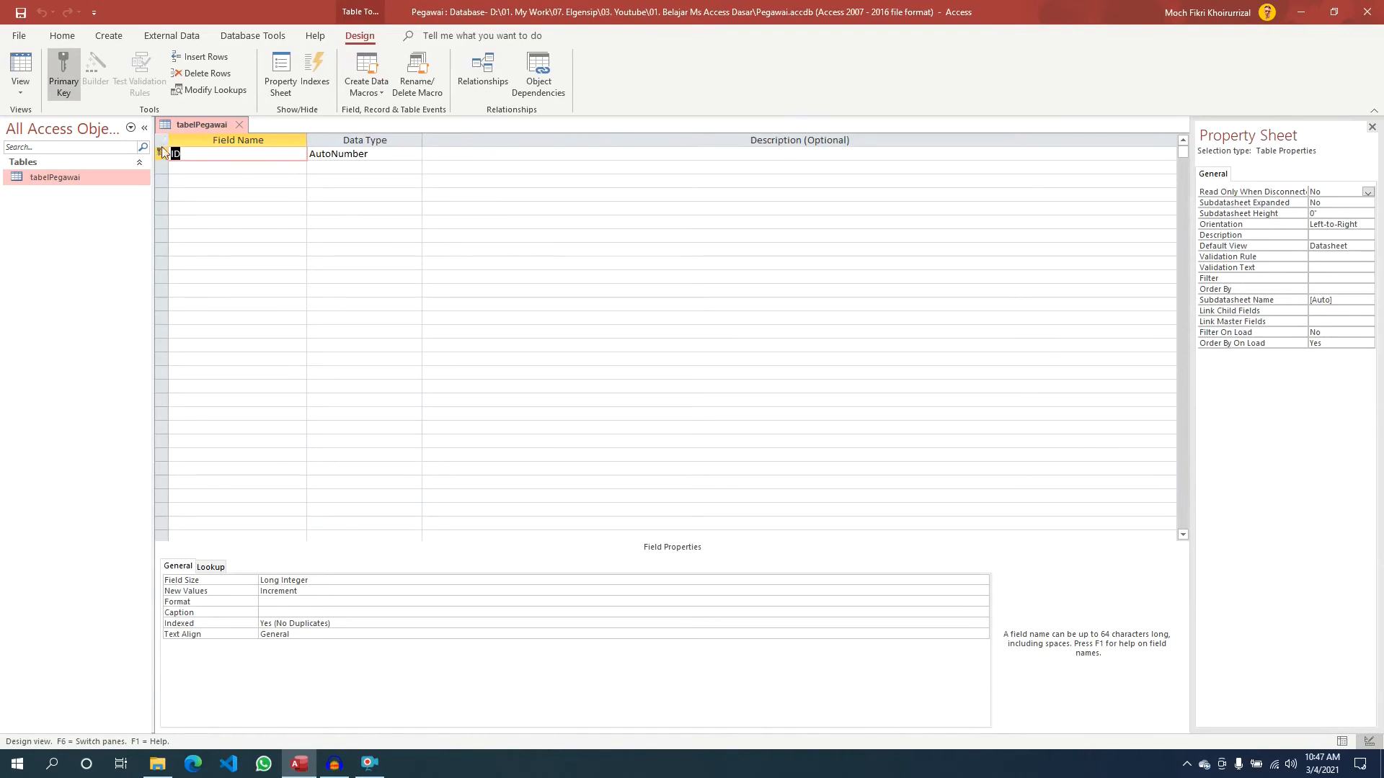
pyautogui.click(222, 166)
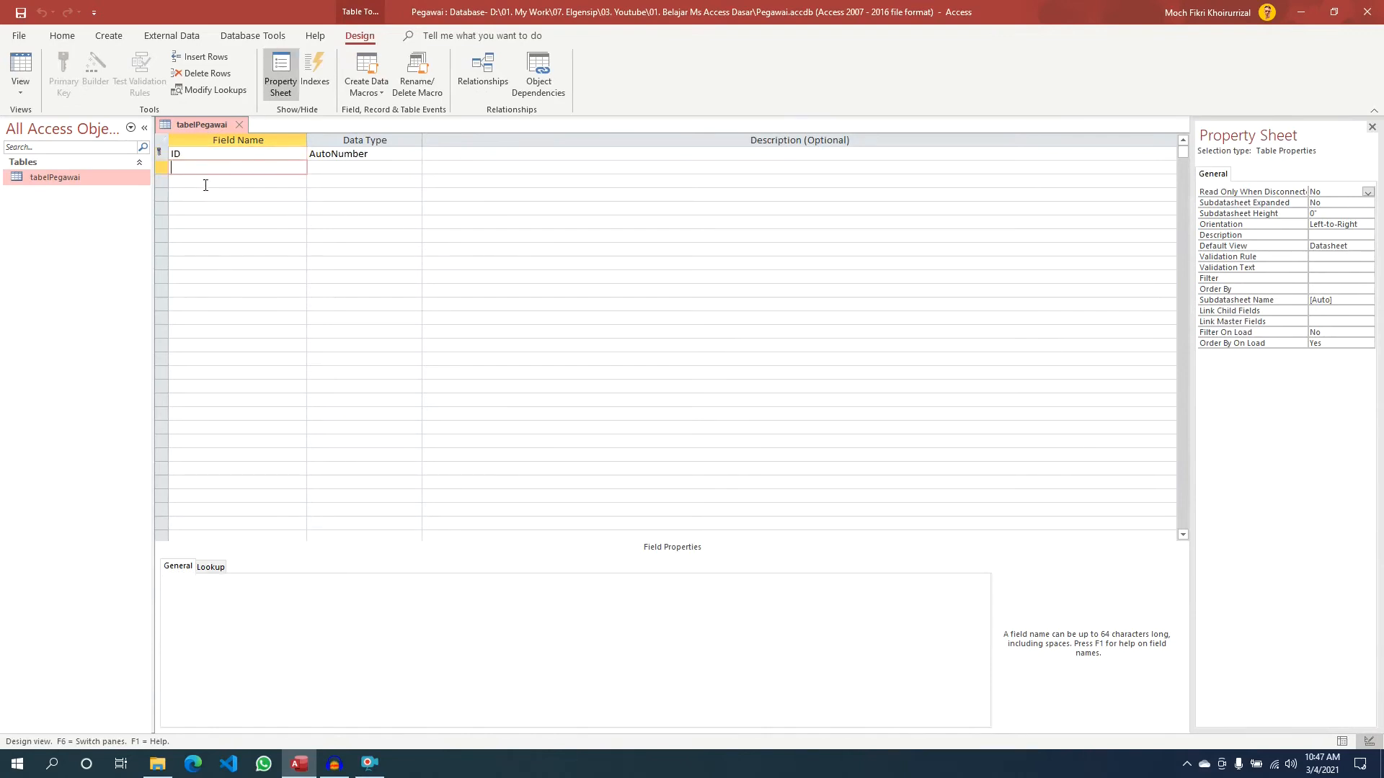
pyautogui.click(204, 152)
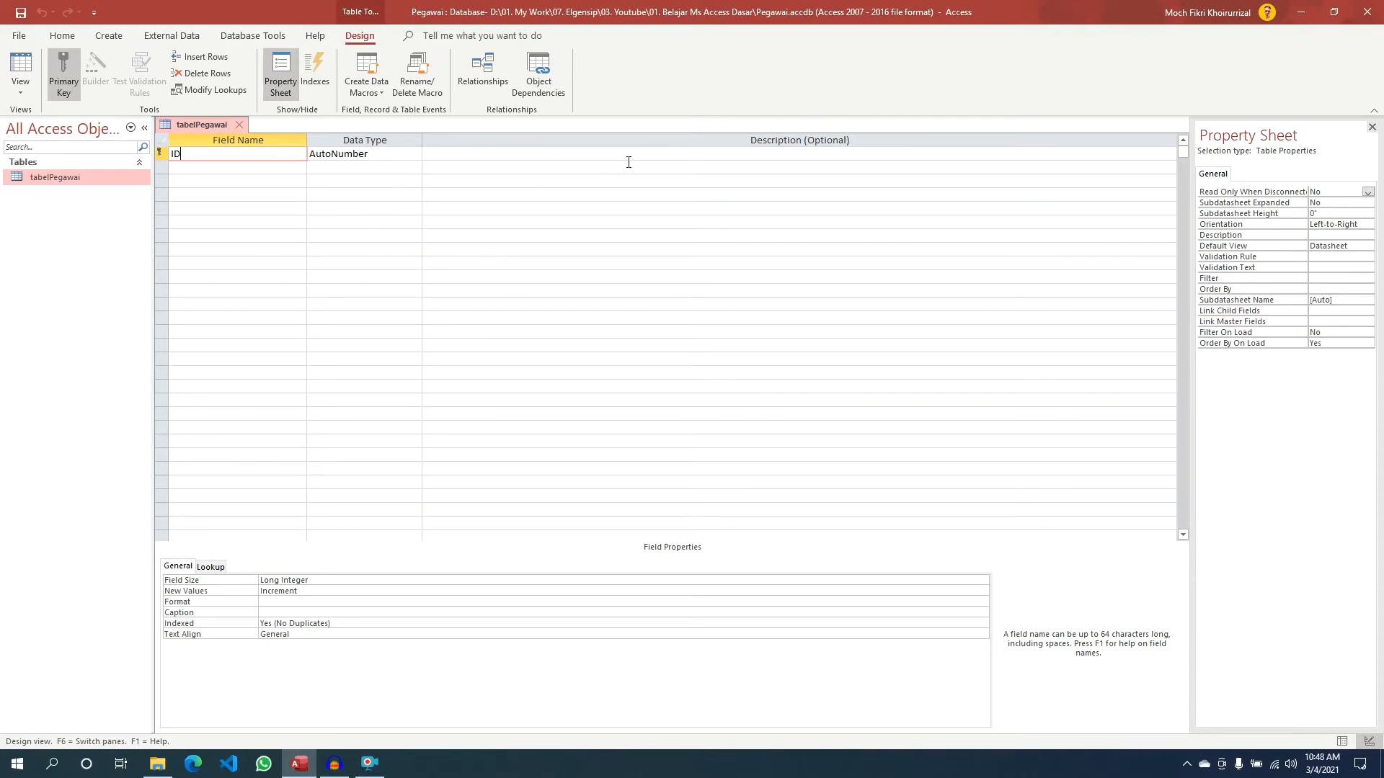
pyautogui.click(453, 158)
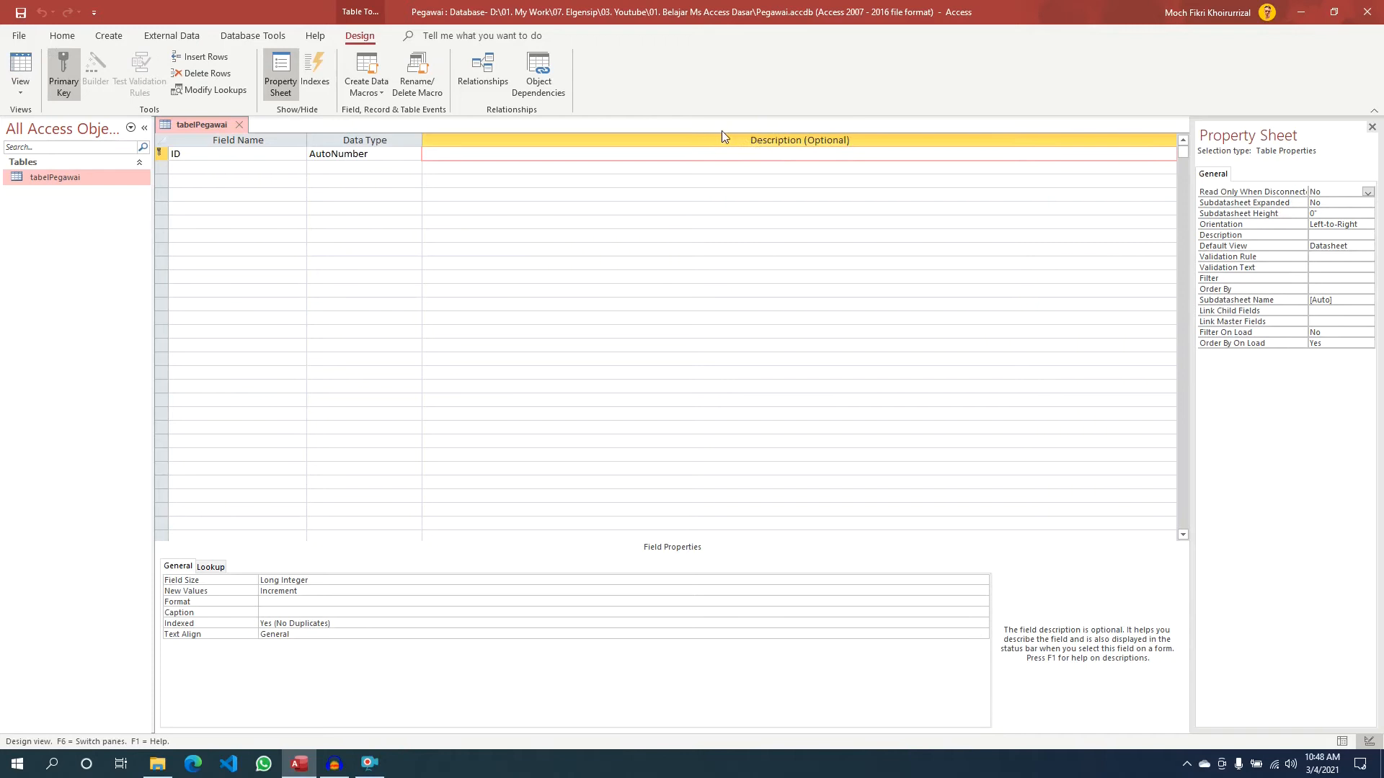
pyautogui.click(434, 167)
pyautogui.click(436, 154)
pyautogui.click(452, 167)
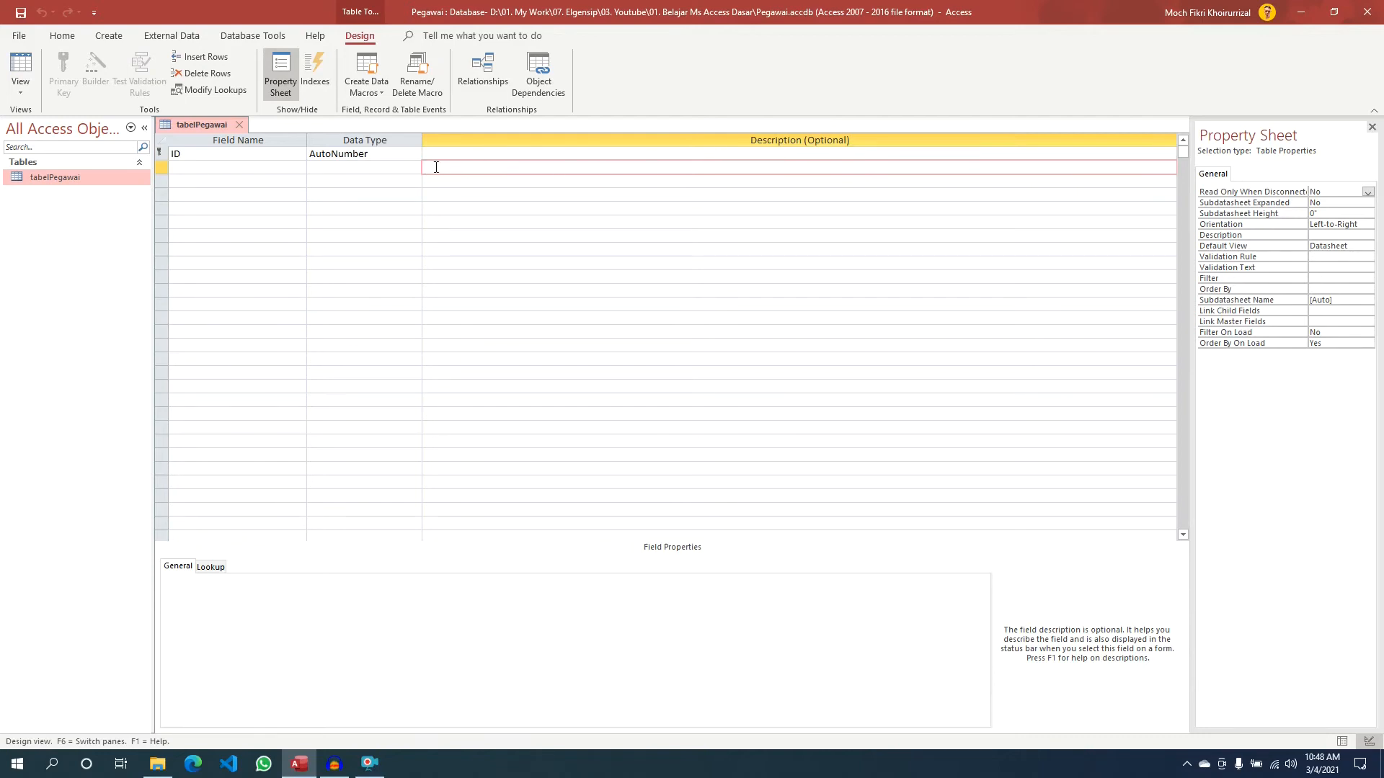
pyautogui.click(227, 155)
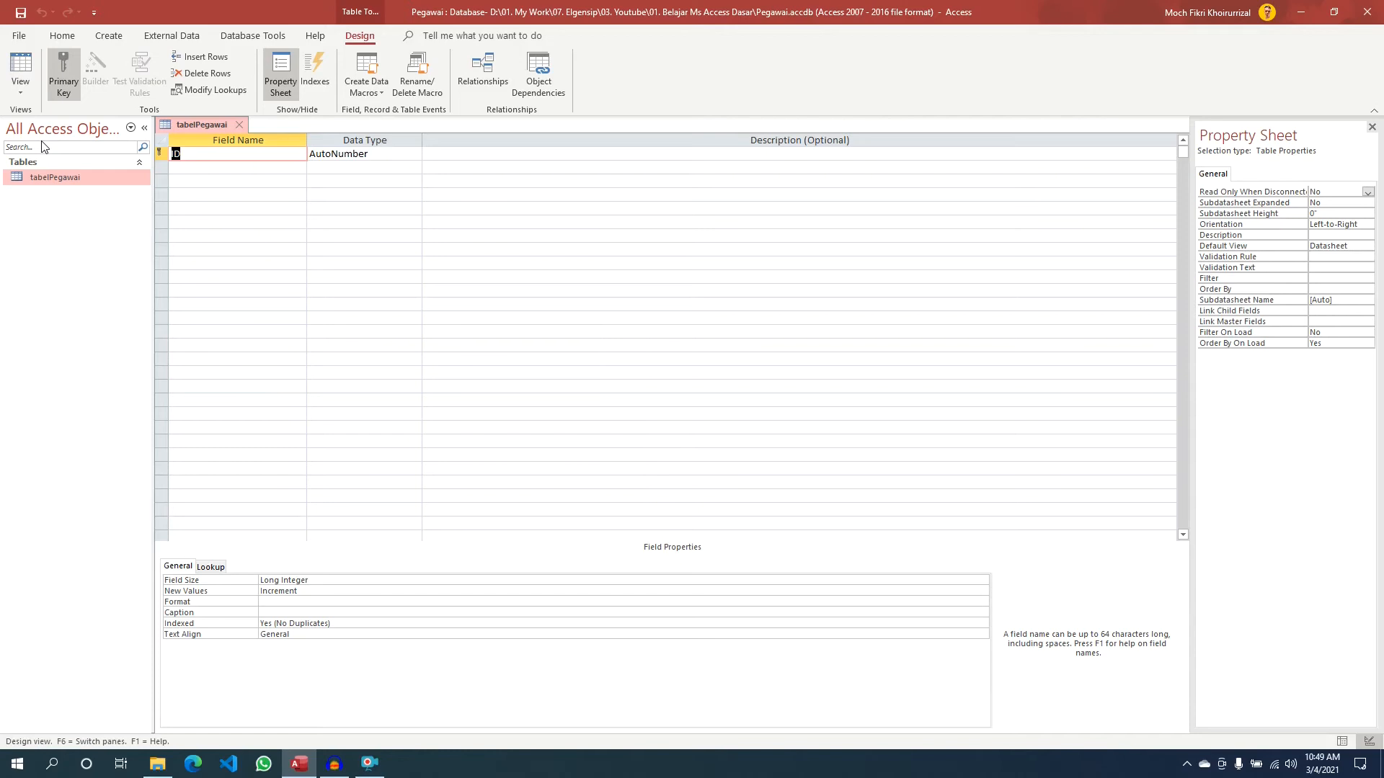
# - Rename the first field from ID to nip and change its data type to Short Text
pyautogui.write('nip')
pyautogui.click(378, 156)
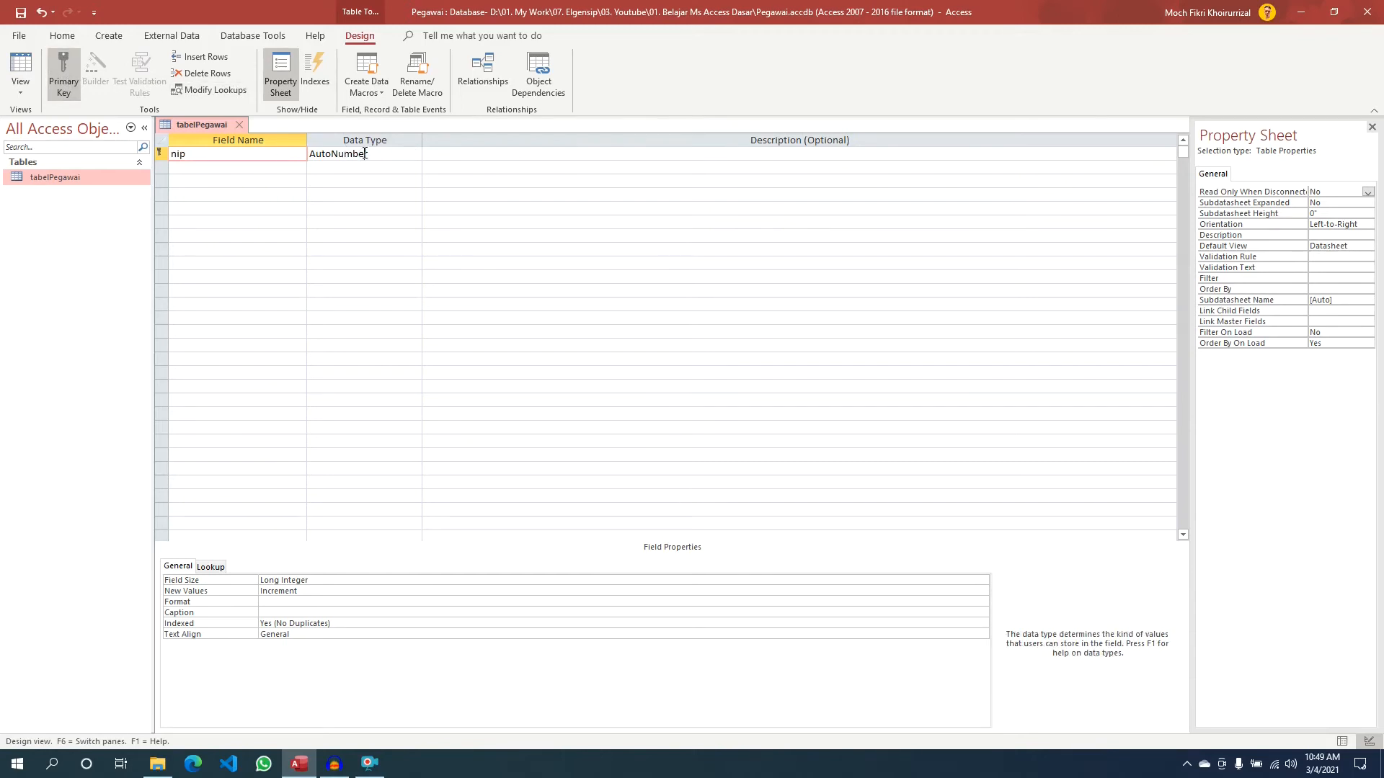
pyautogui.click(415, 155)
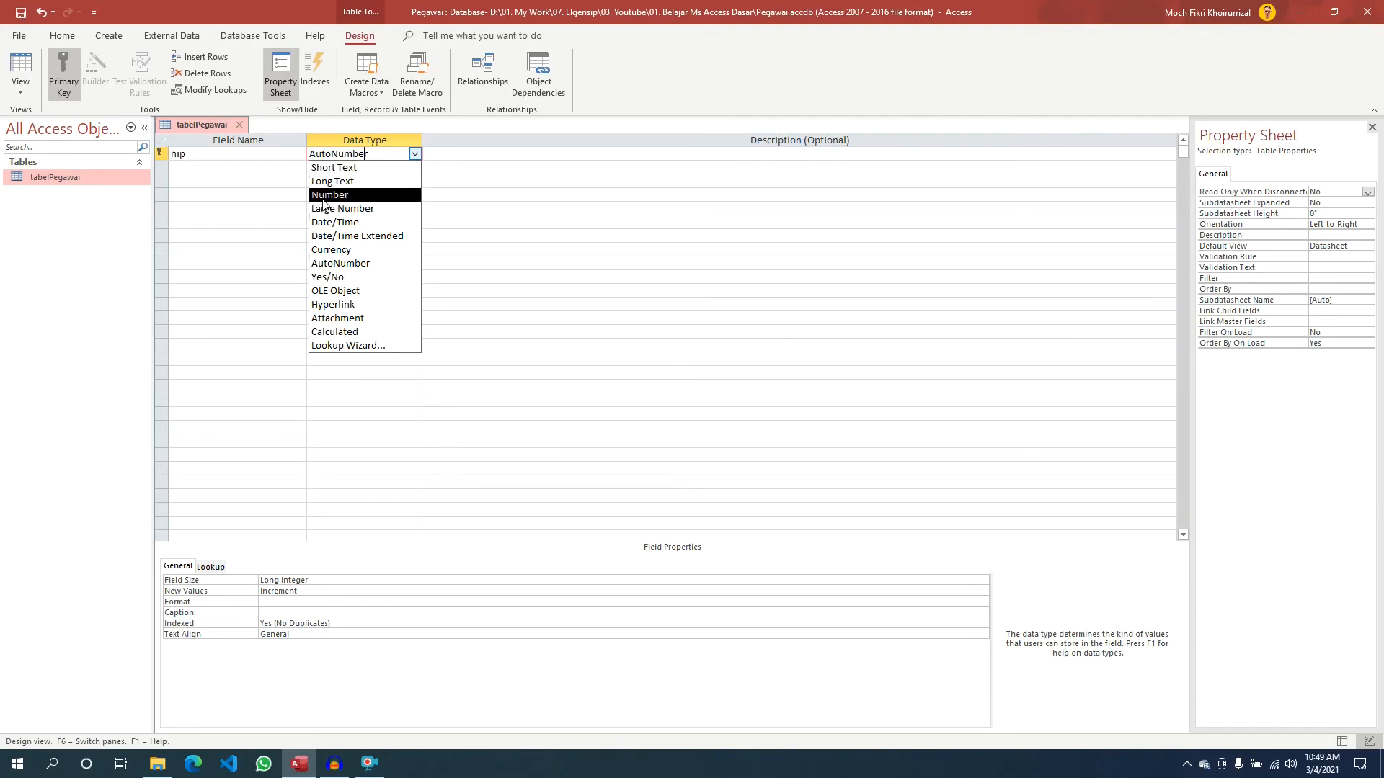
pyautogui.click(331, 169)
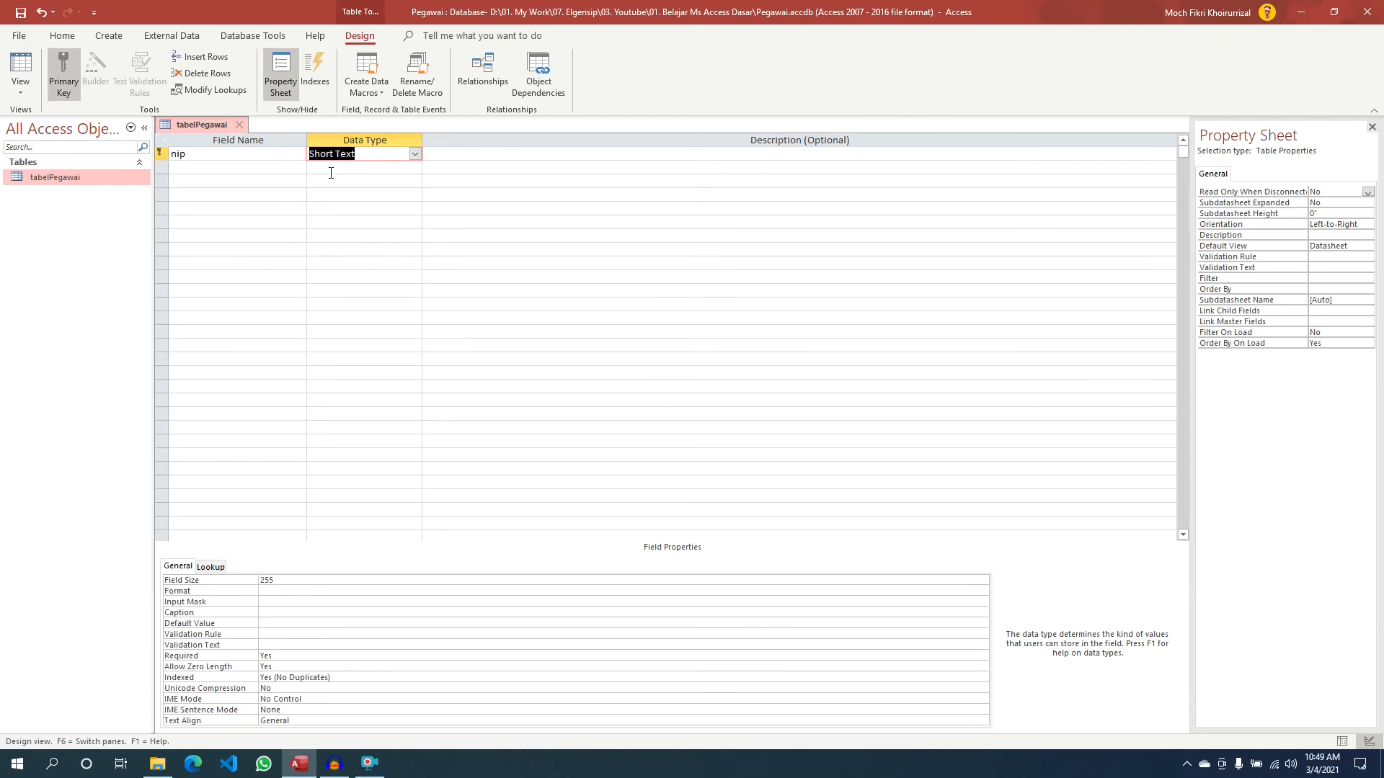
pyautogui.click(202, 171)
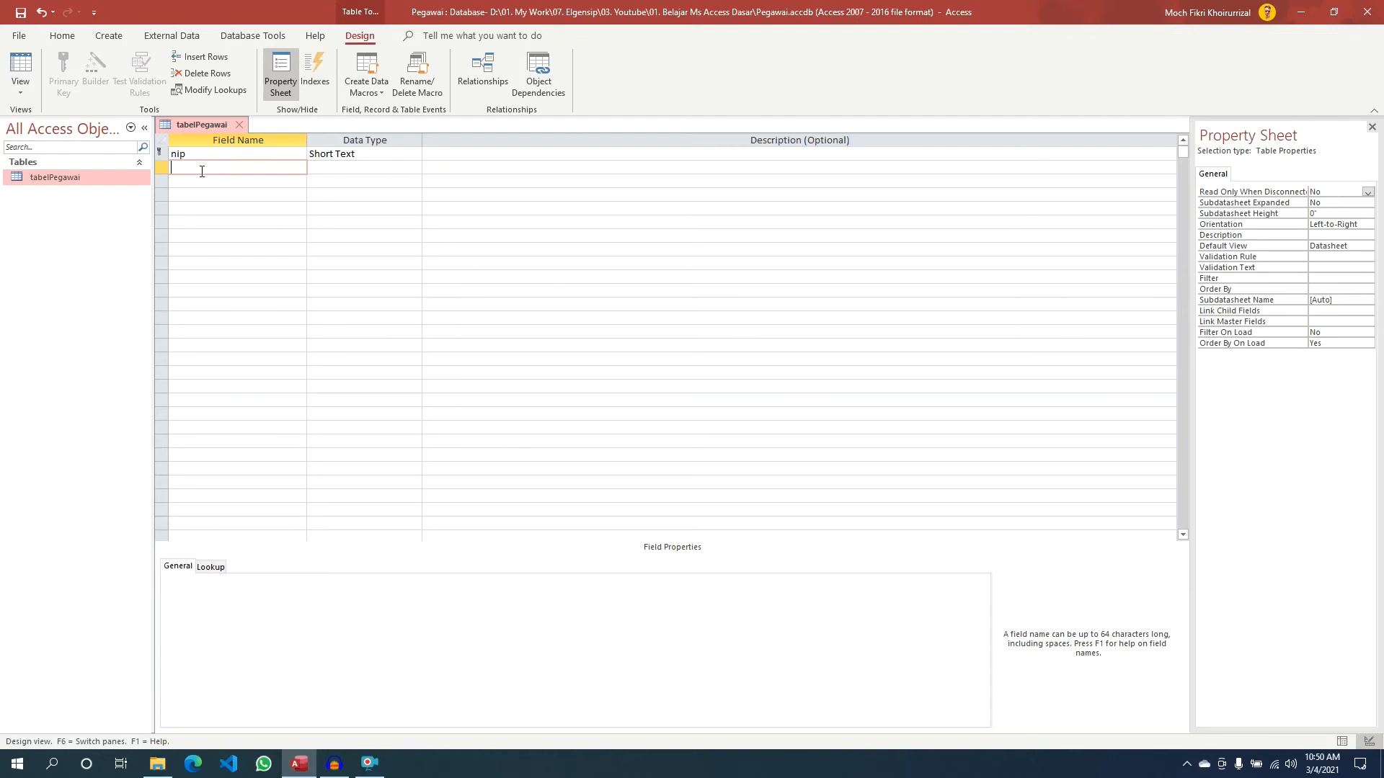
# - Add Short Text fields nama_lengkap and jenis_kelamin in rows 2 and 3
pyautogui.write('nama_tengkap')
pyautogui.click(389, 170)
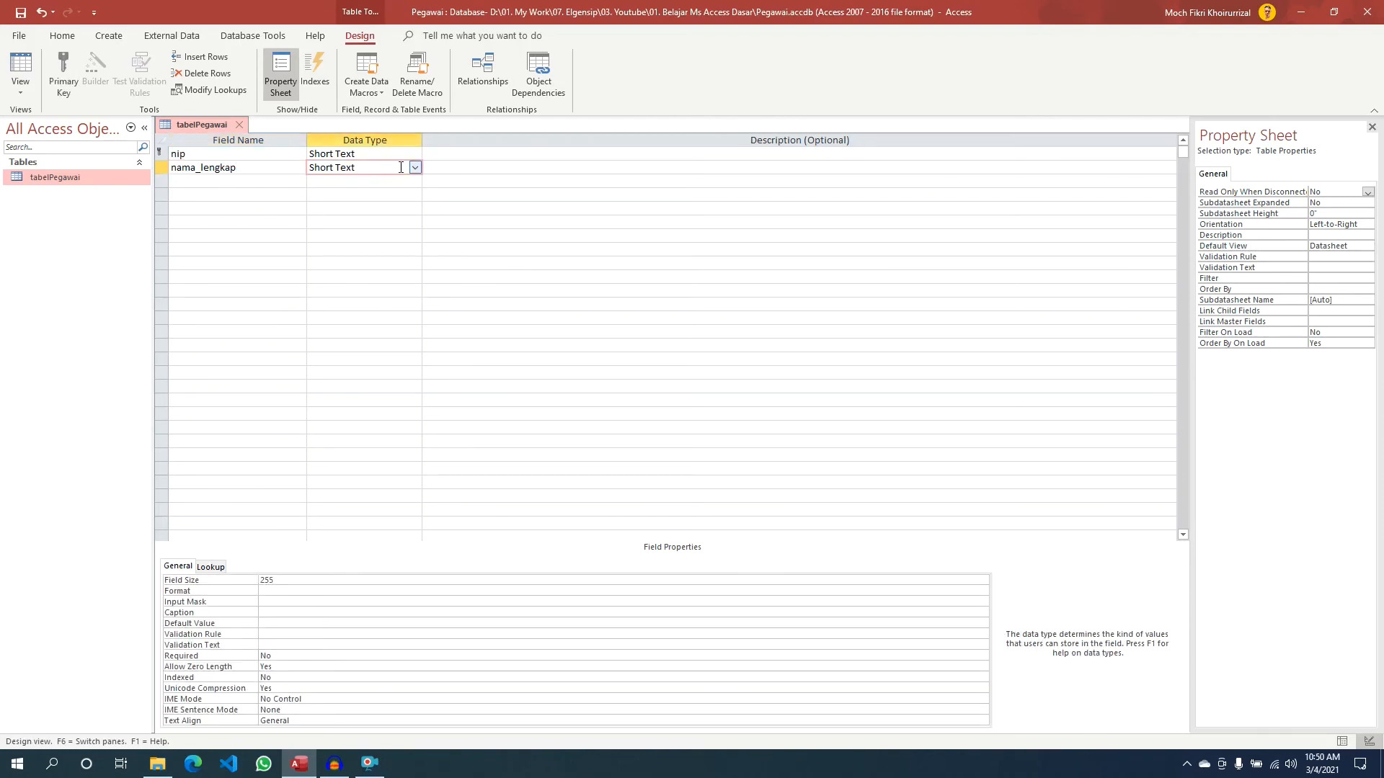
pyautogui.click(415, 173)
pyautogui.click(359, 183)
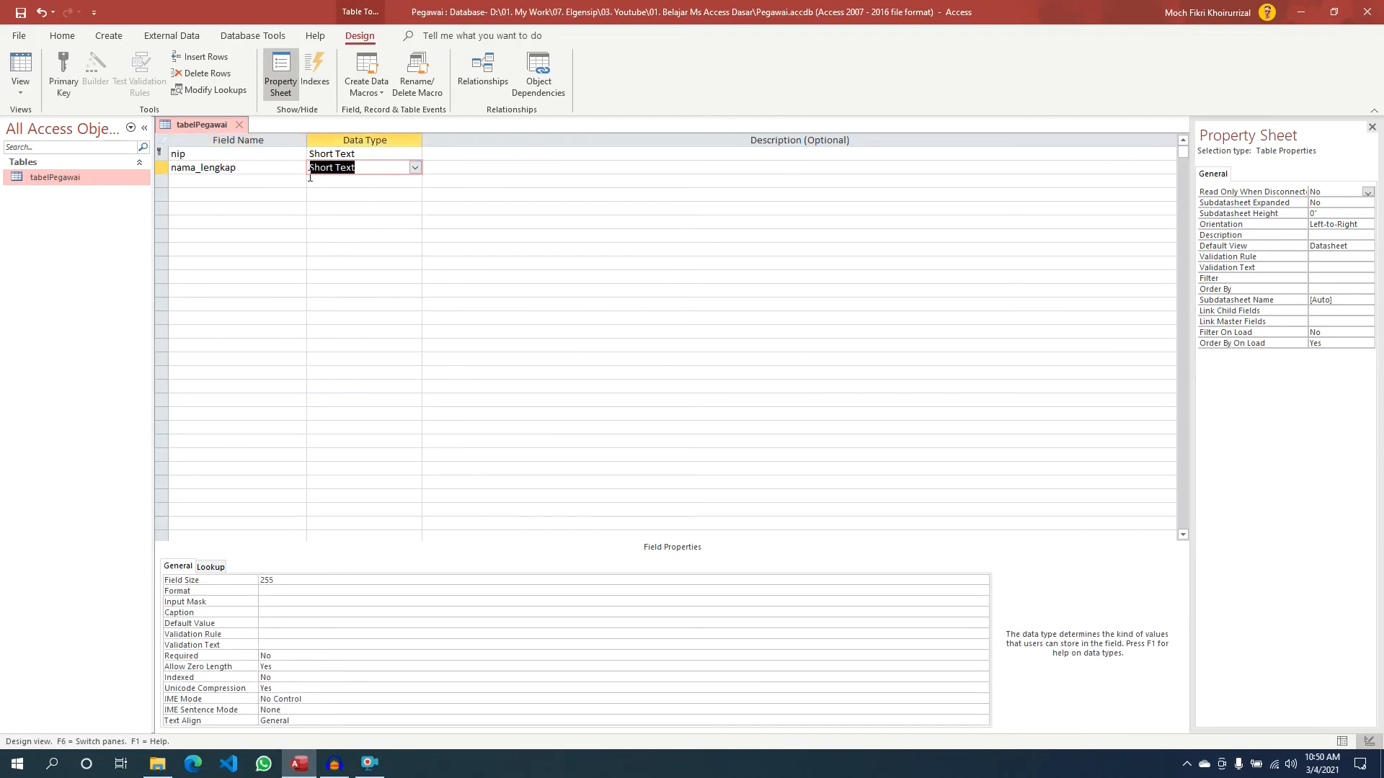
pyautogui.click(192, 180)
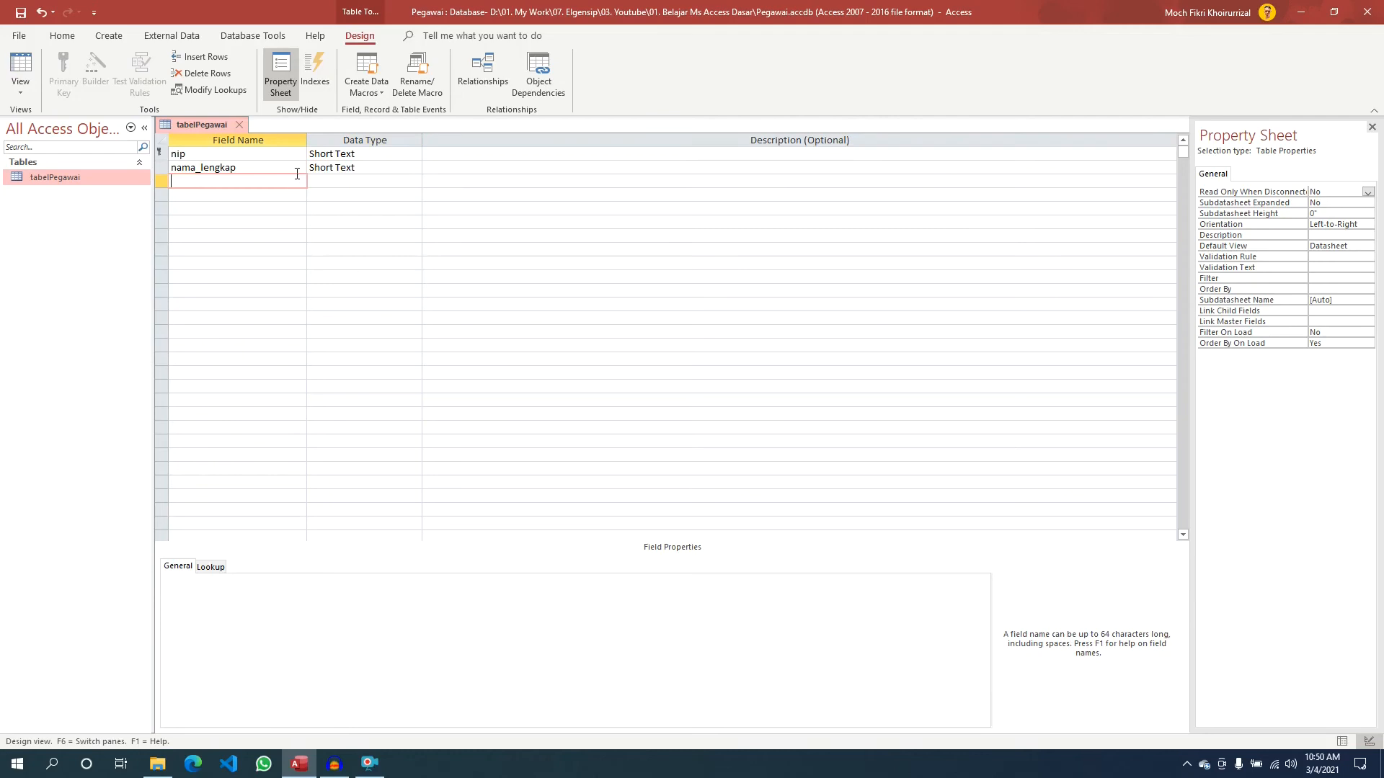
pyautogui.write('jenis_kelamin')
pyautogui.click(339, 181)
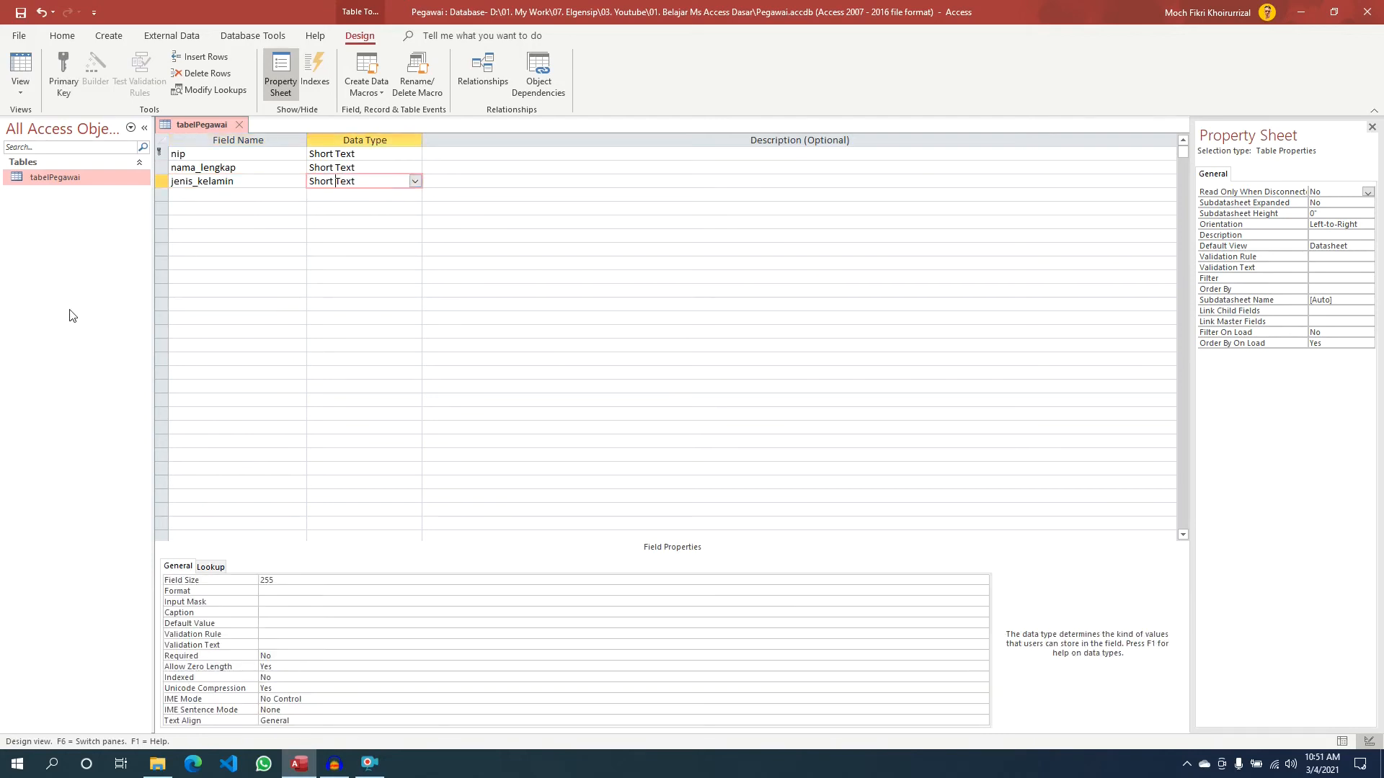
# - Add Short Text fields agama and jabatan in rows 4 and 5
pyautogui.click(197, 196)
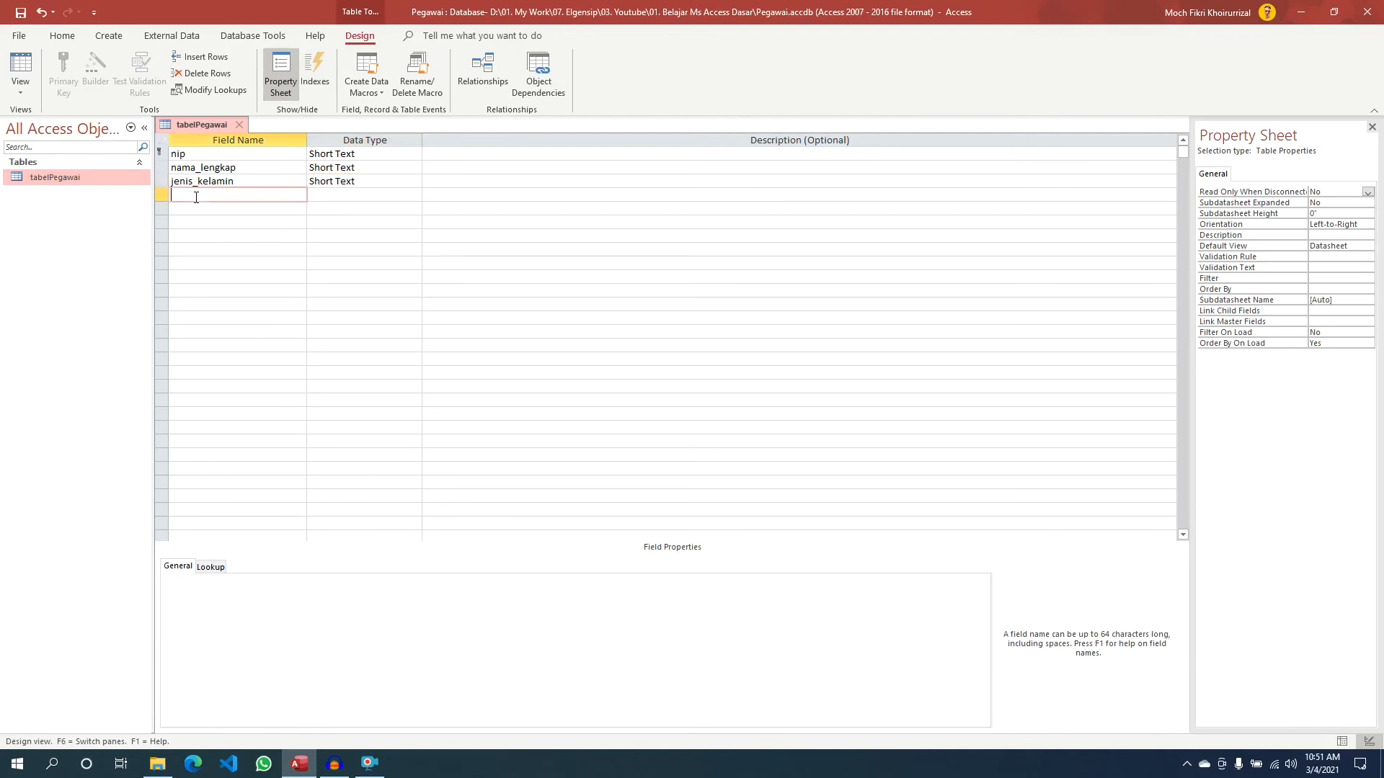
pyautogui.write('agama')
pyautogui.click(351, 194)
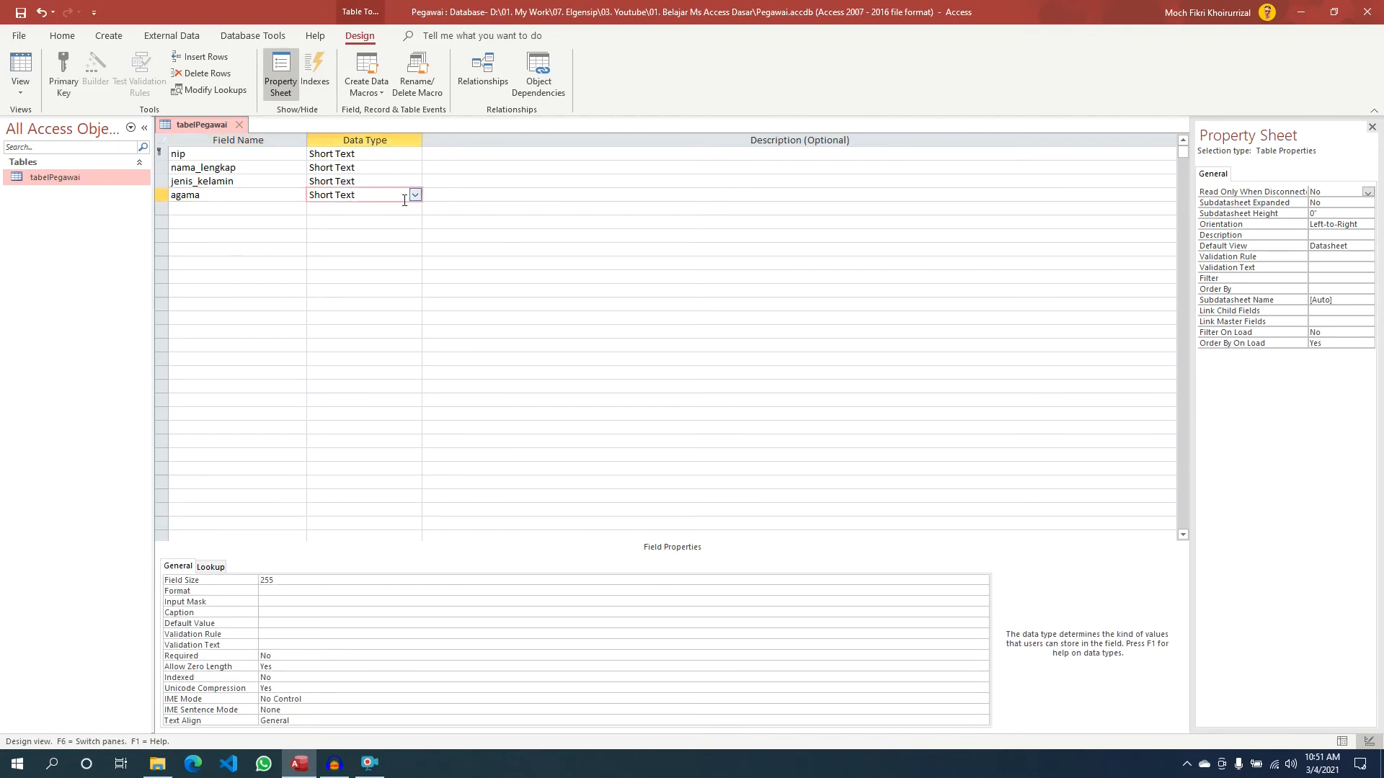
pyautogui.click(251, 207)
pyautogui.write('jabatan')
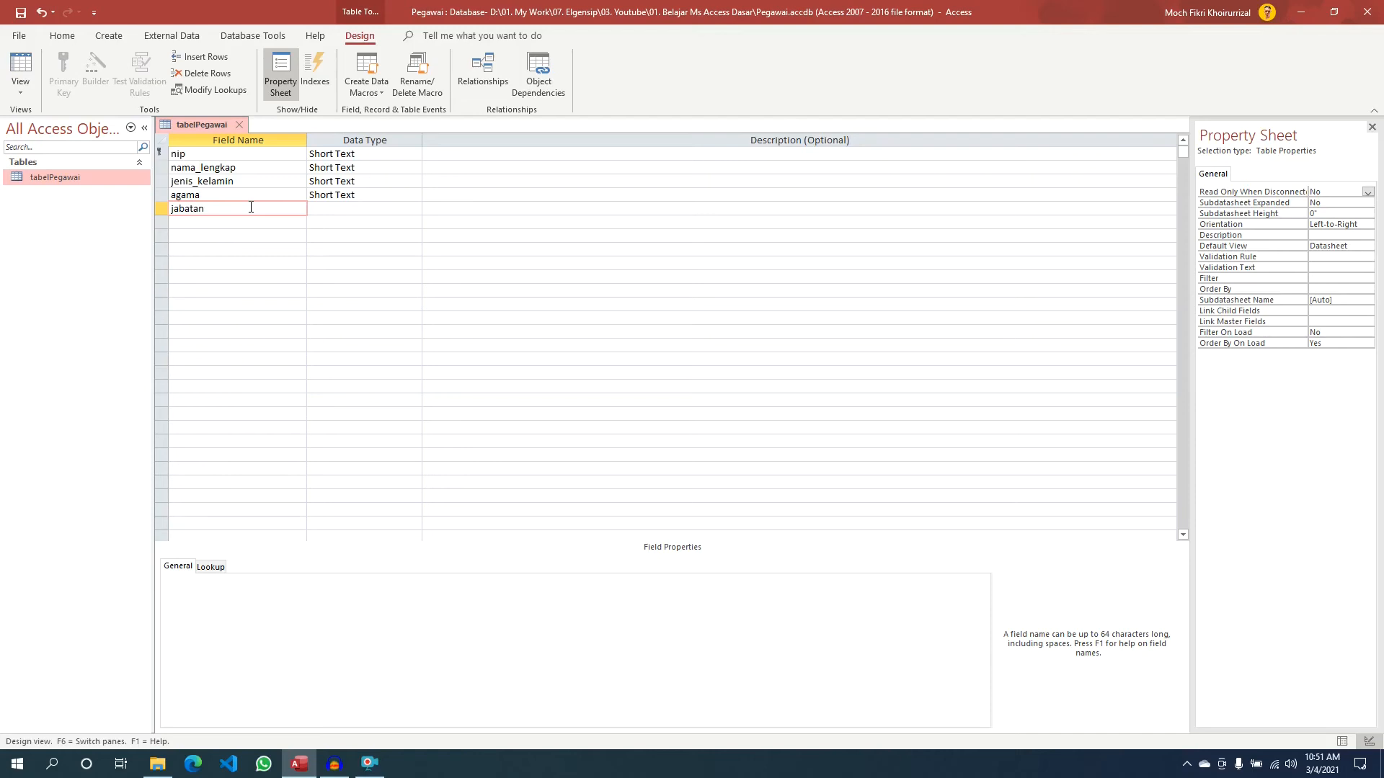
pyautogui.click(342, 207)
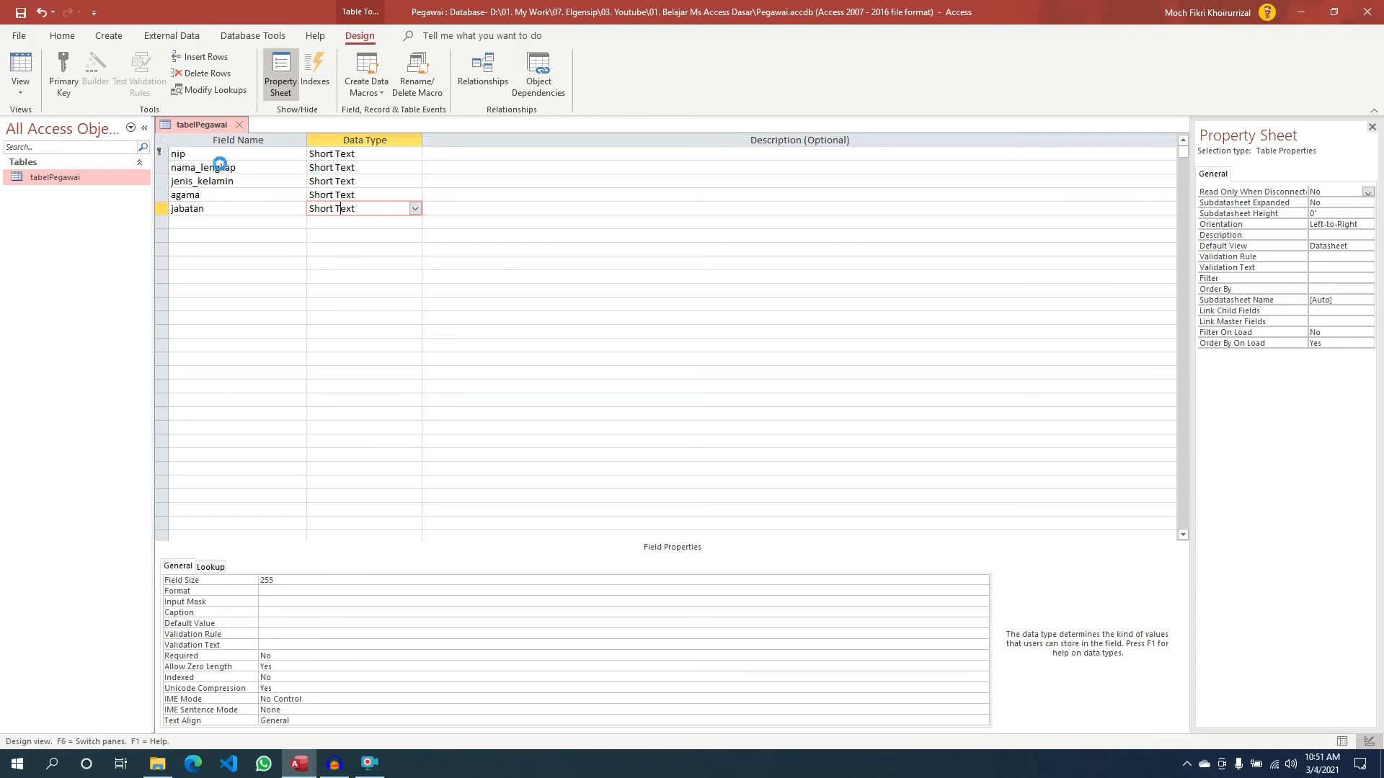
# - Switch tabelPegawai to Datasheet View and widen the jenis_kelamin and nama_lengkap columns
pyautogui.rightClick(211, 124)
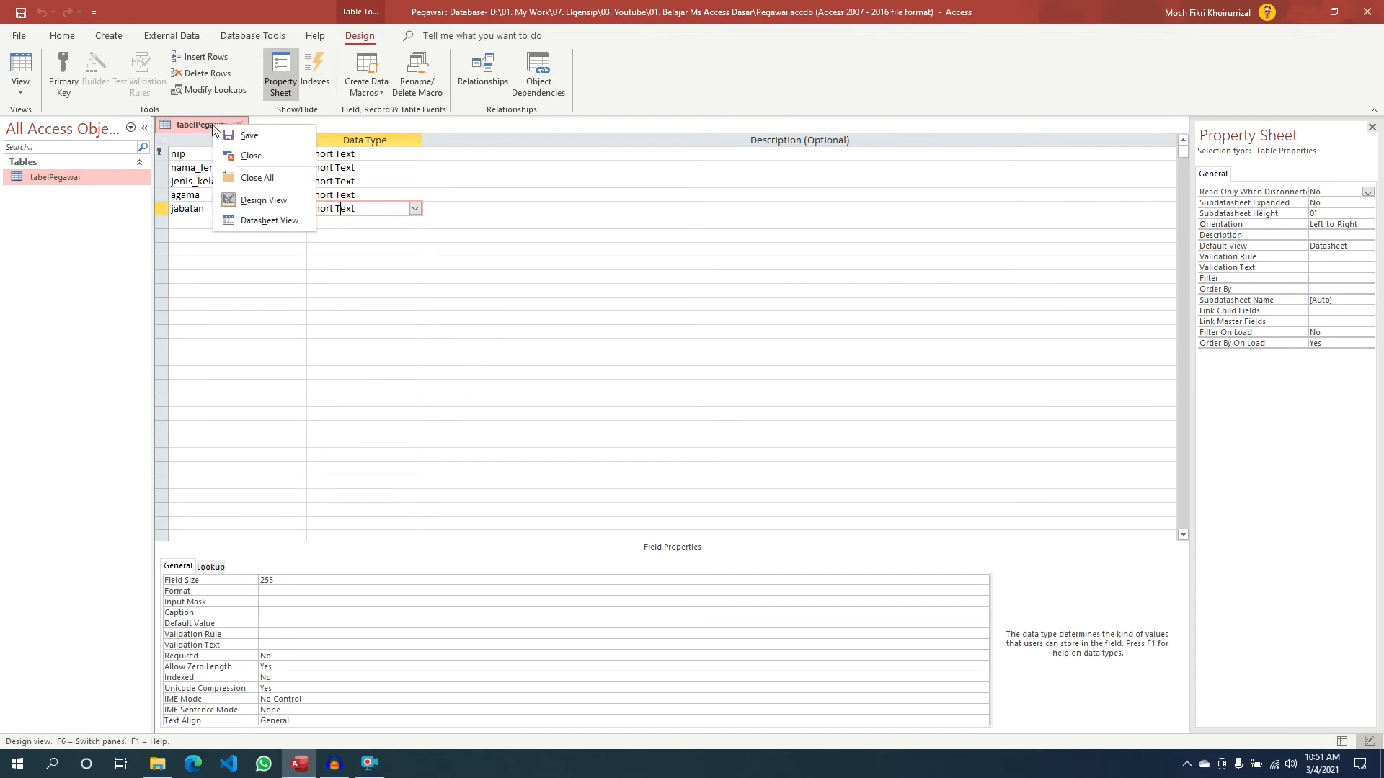
pyautogui.click(269, 222)
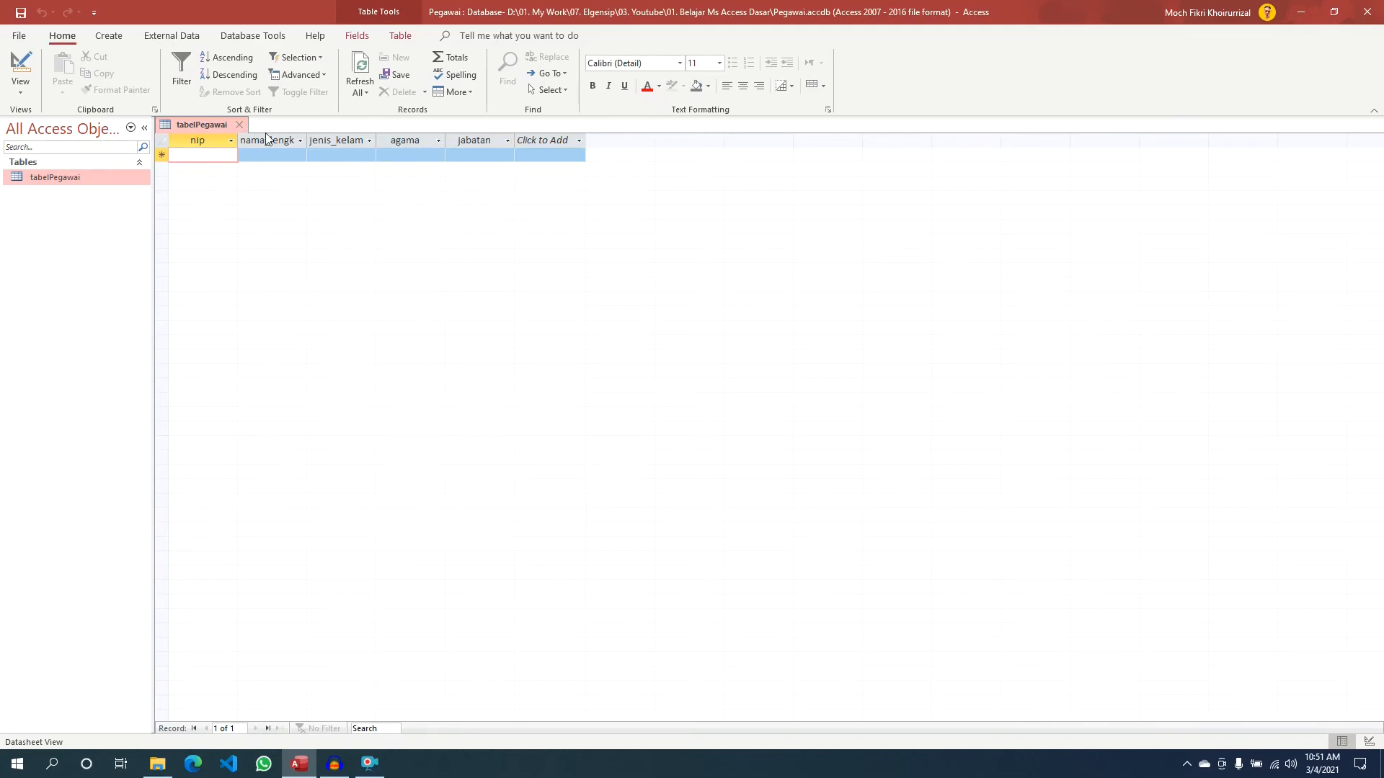
pyautogui.moveTo(376, 142); pyautogui.dragTo(427, 142)
pyautogui.moveTo(307, 140); pyautogui.dragTo(357, 140)
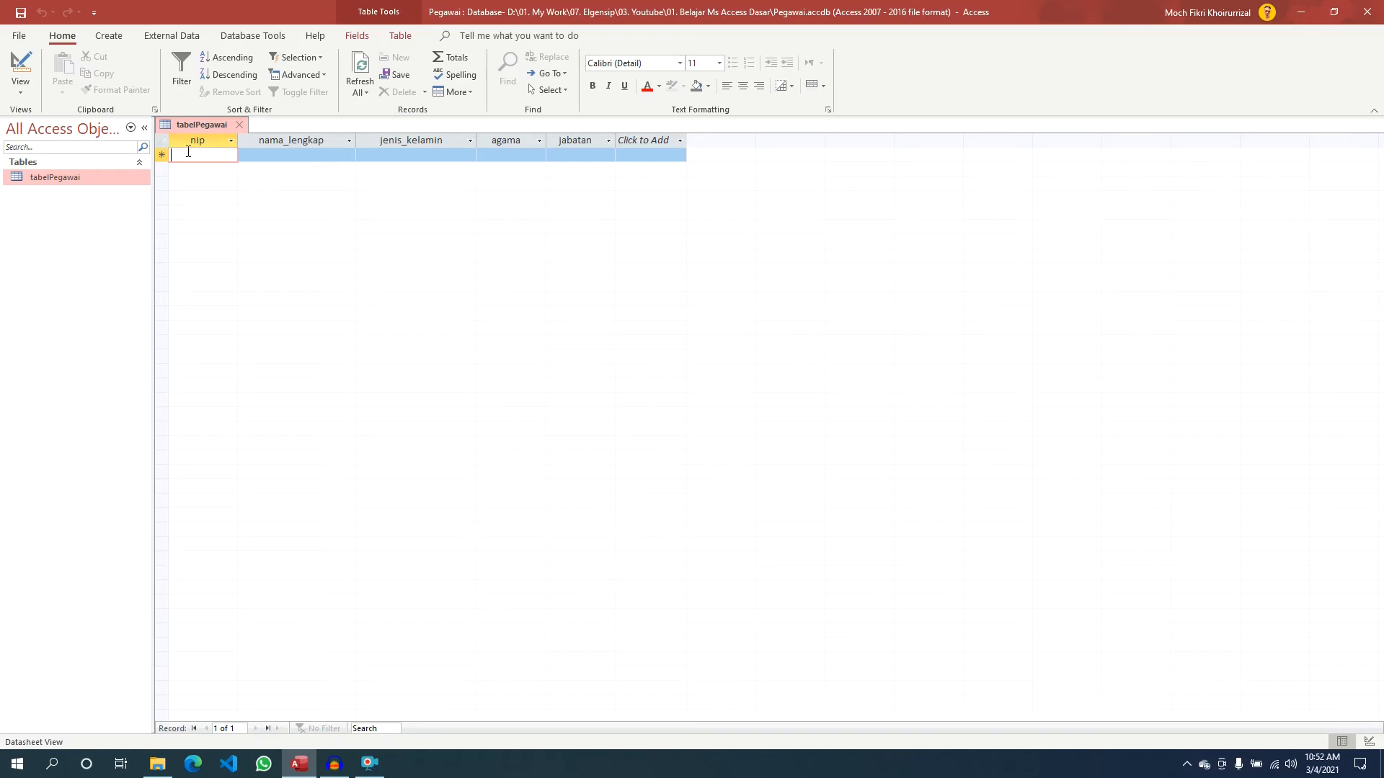
# - Fill the first row with nip 1234, the employee's full name, Laki - Laki, Islam and Marketing
pyautogui.write('1234')
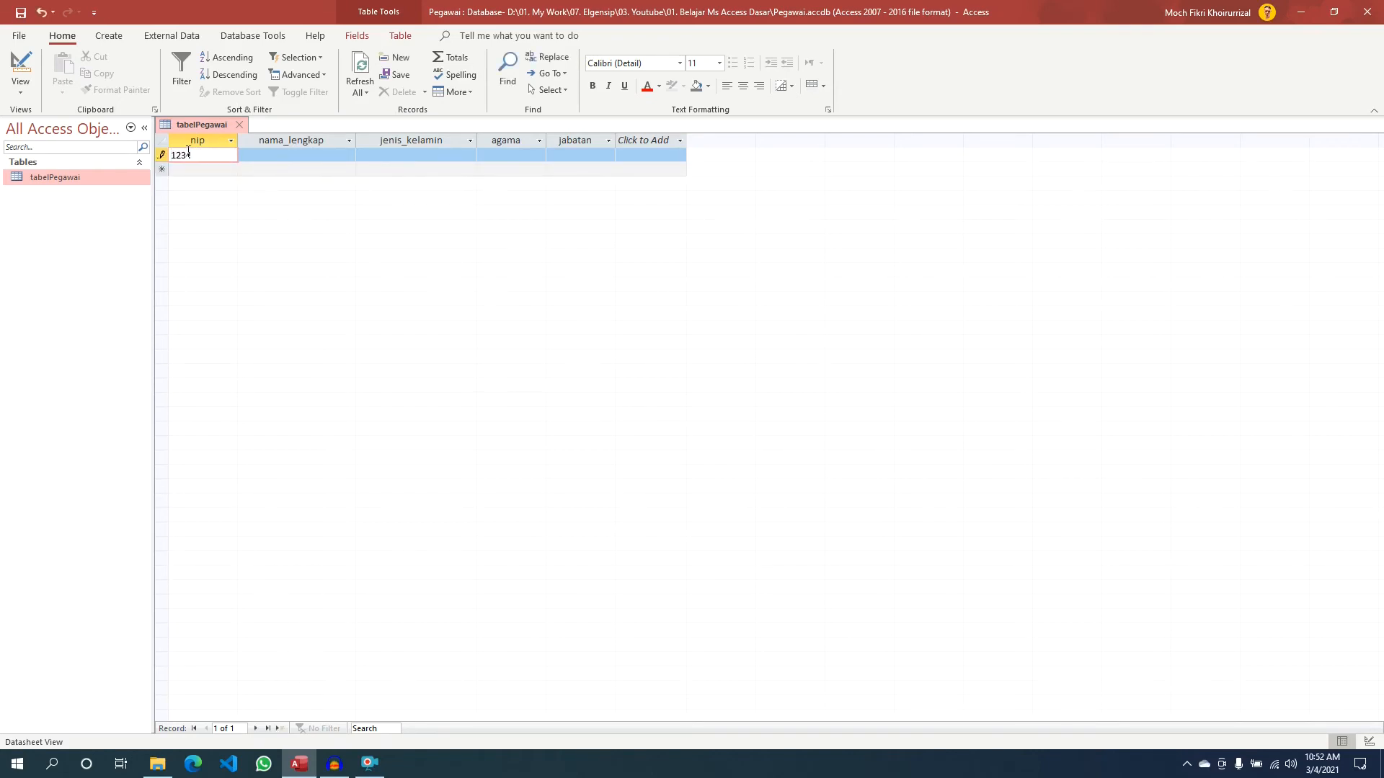
pyautogui.press('Tab')
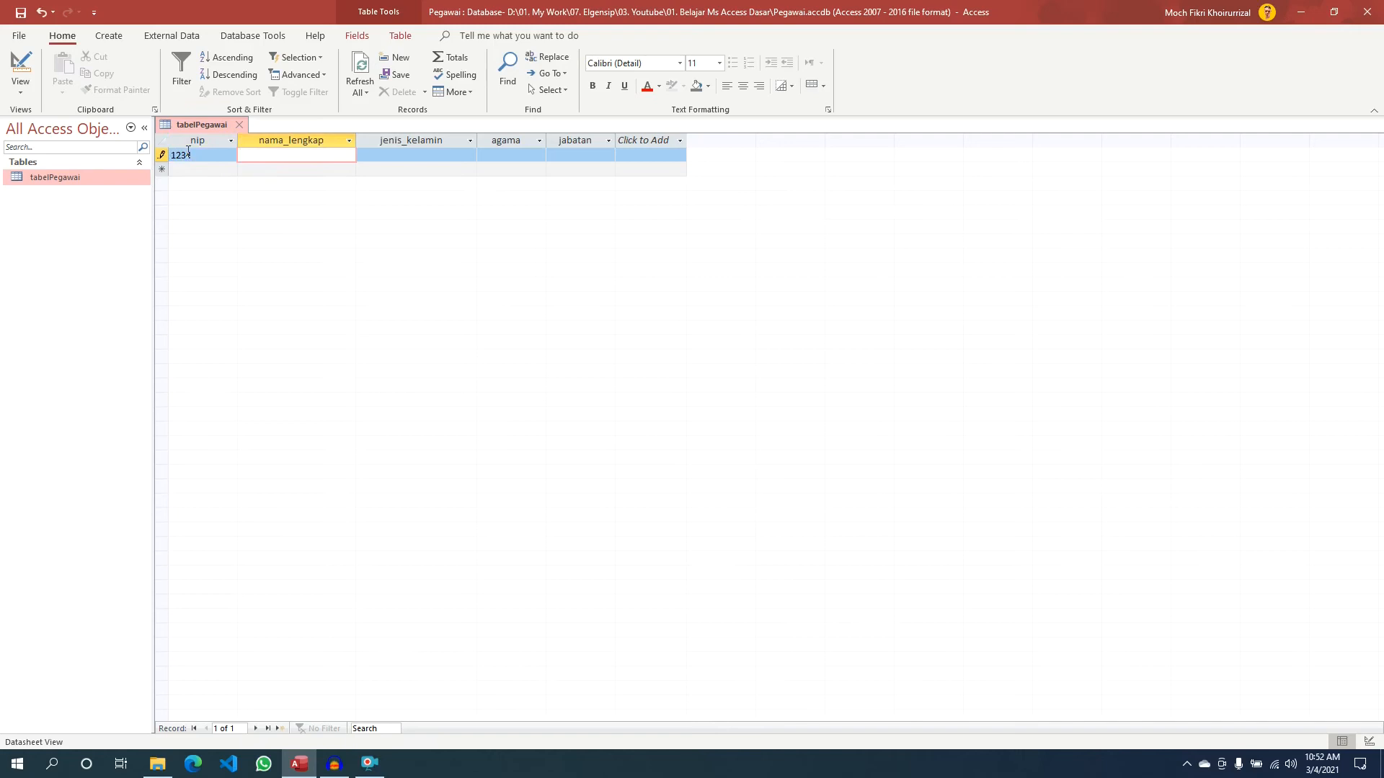
pyautogui.press('Tab')
pyautogui.write('Lak')
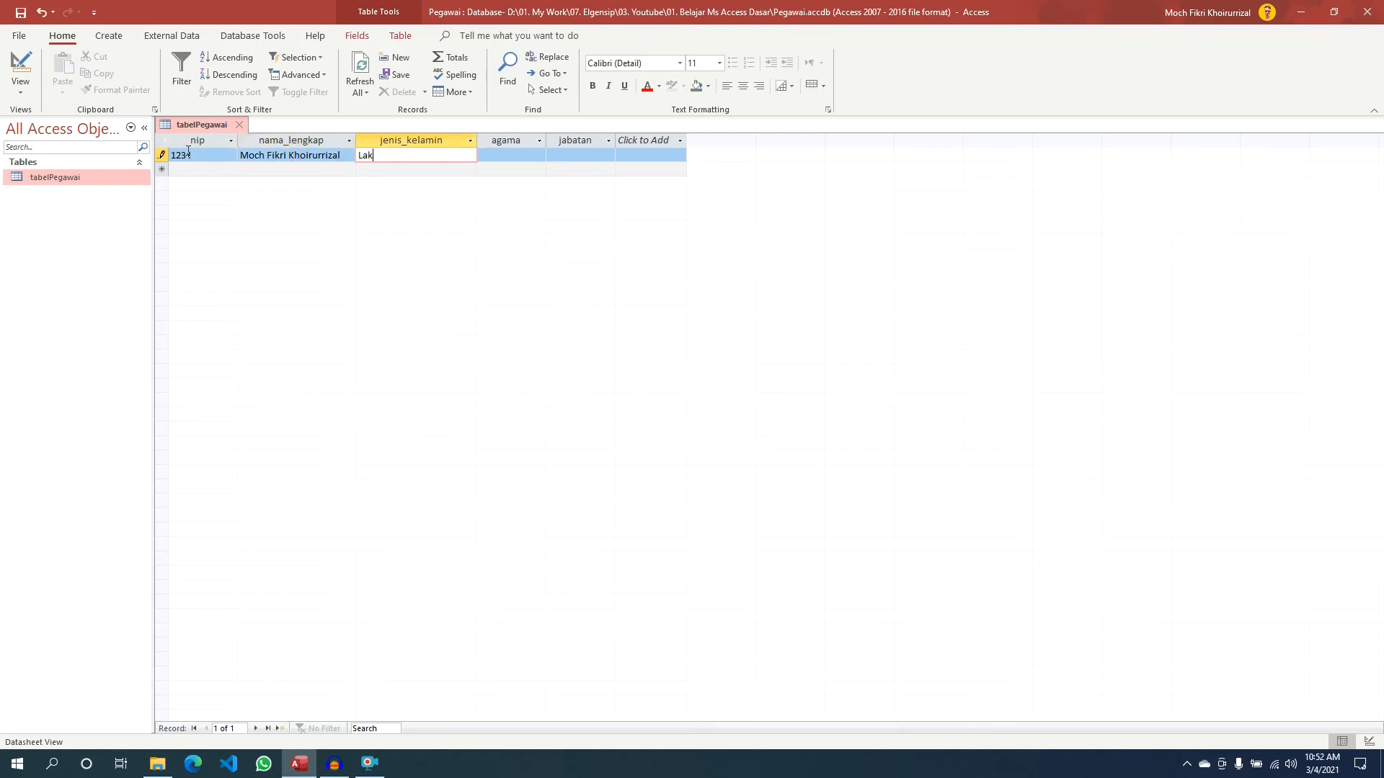
pyautogui.write('i - Laki - Lak')
pyautogui.press('Tab')
pyautogui.write('Islam')
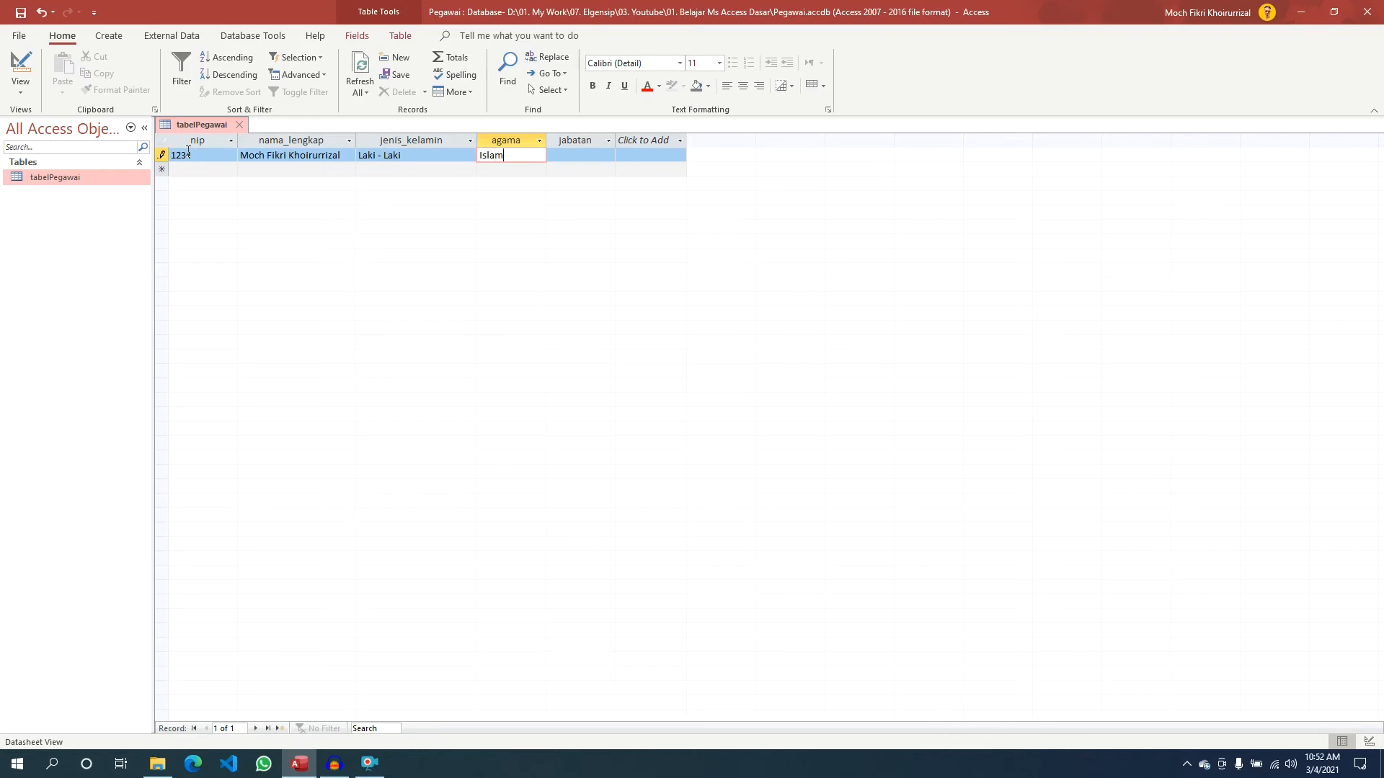
pyautogui.press('Tab')
pyautogui.write('Marketing')
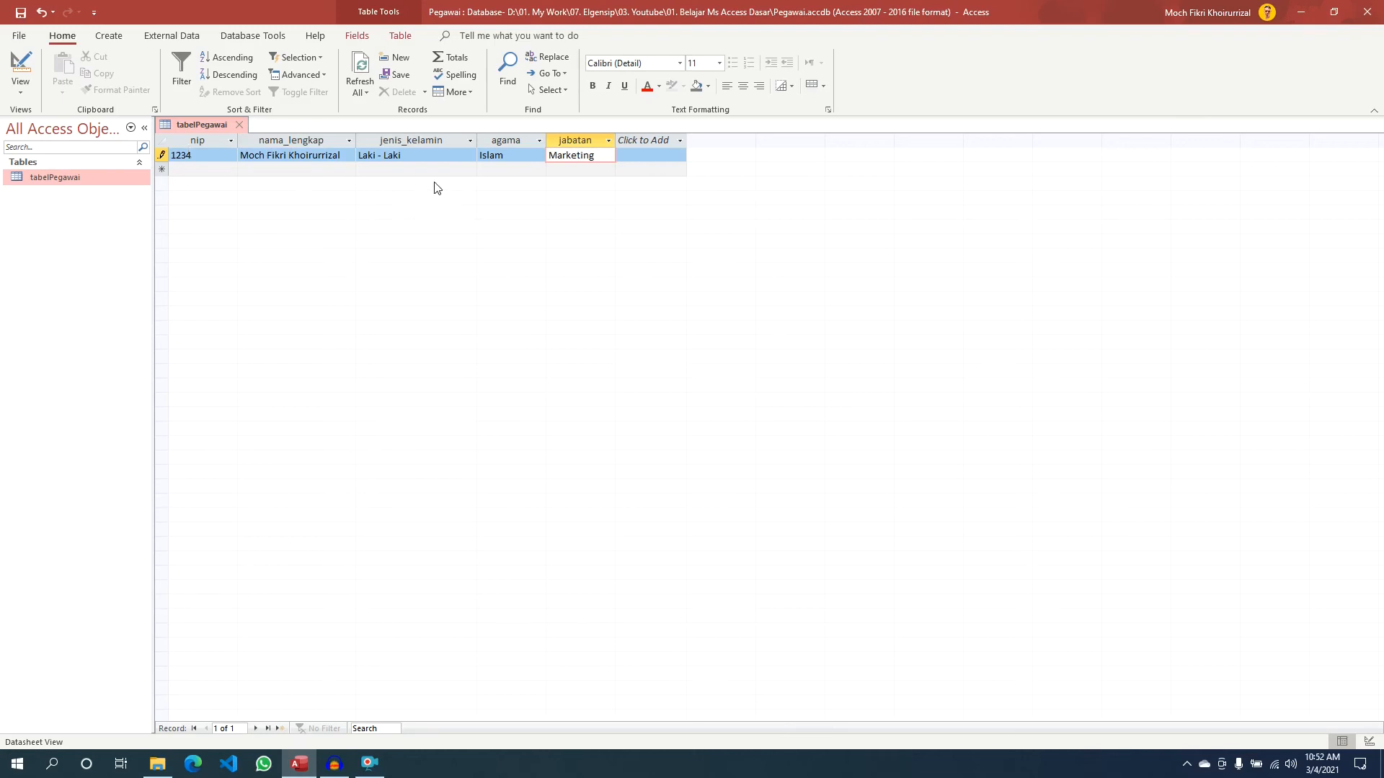
pyautogui.click(524, 160)
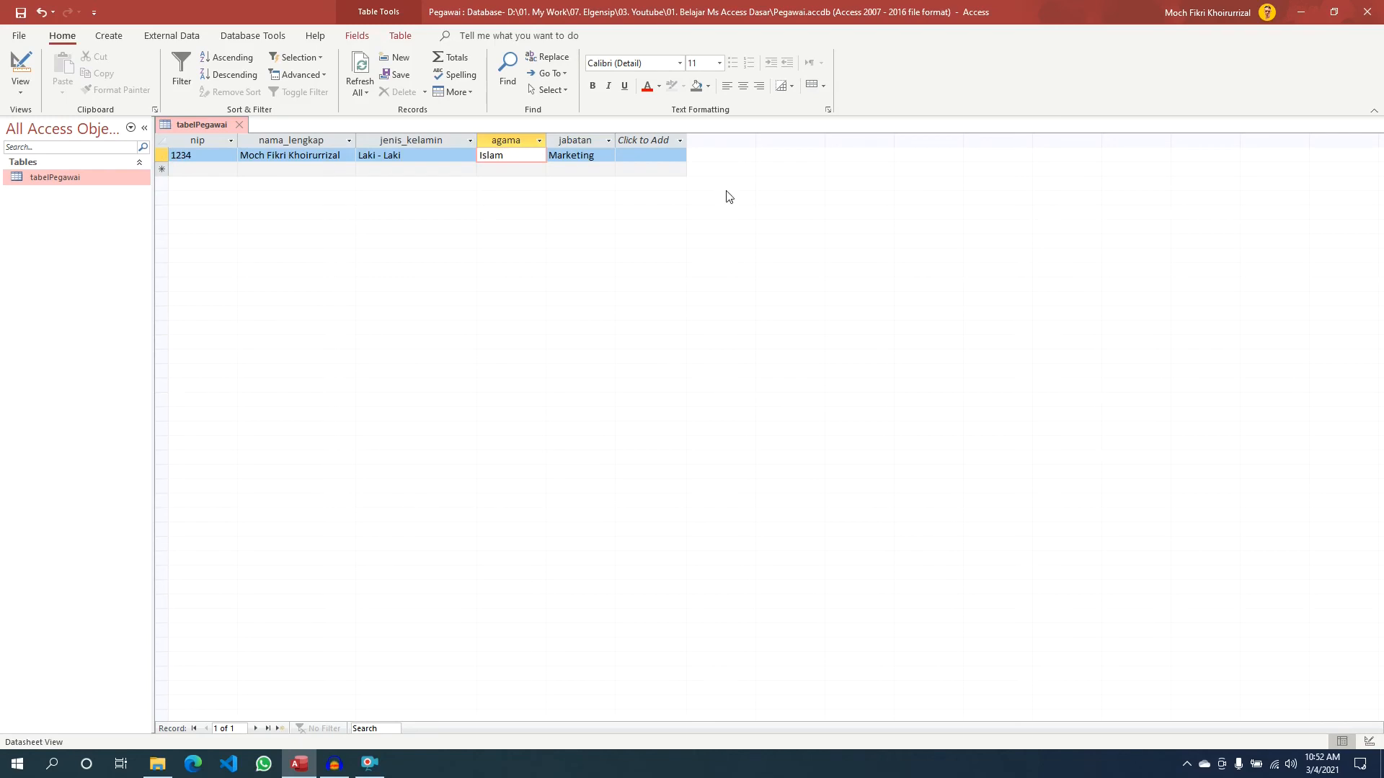
pyautogui.click(204, 168)
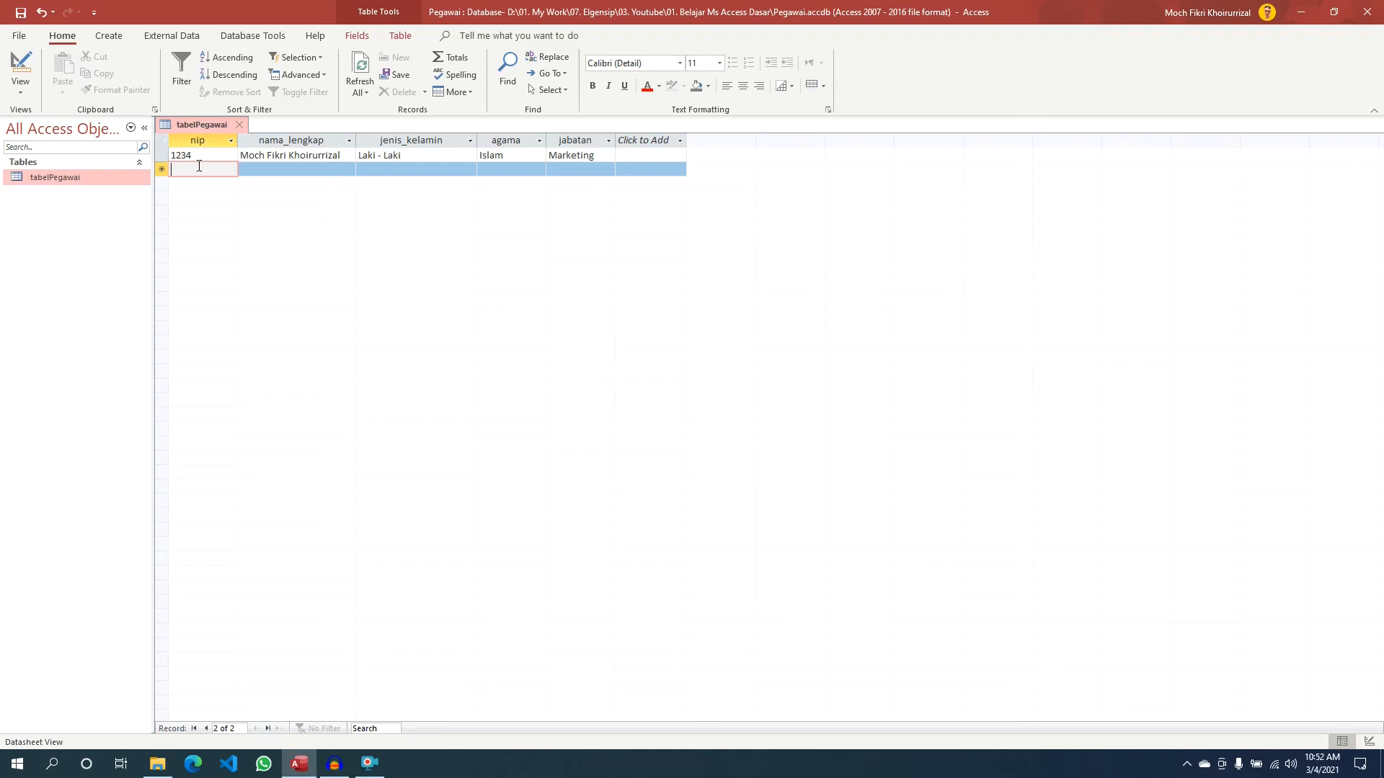
# - Enter a second row with nip 1234, a short name, Laki - Laki, Islam, Manager
pyautogui.write('1234')
pyautogui.press('Tab')
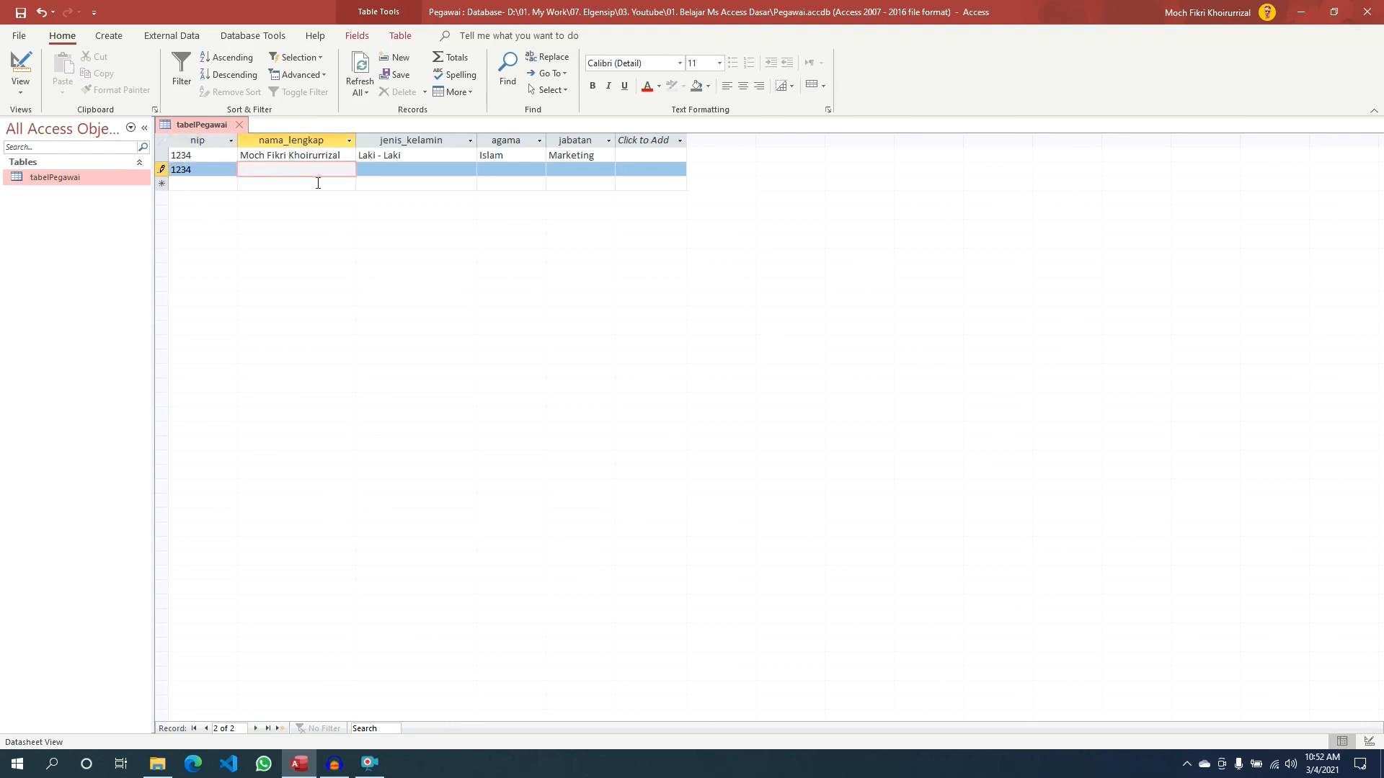
pyautogui.write('Fikri')
pyautogui.press('Tab')
pyautogui.write('Laki')
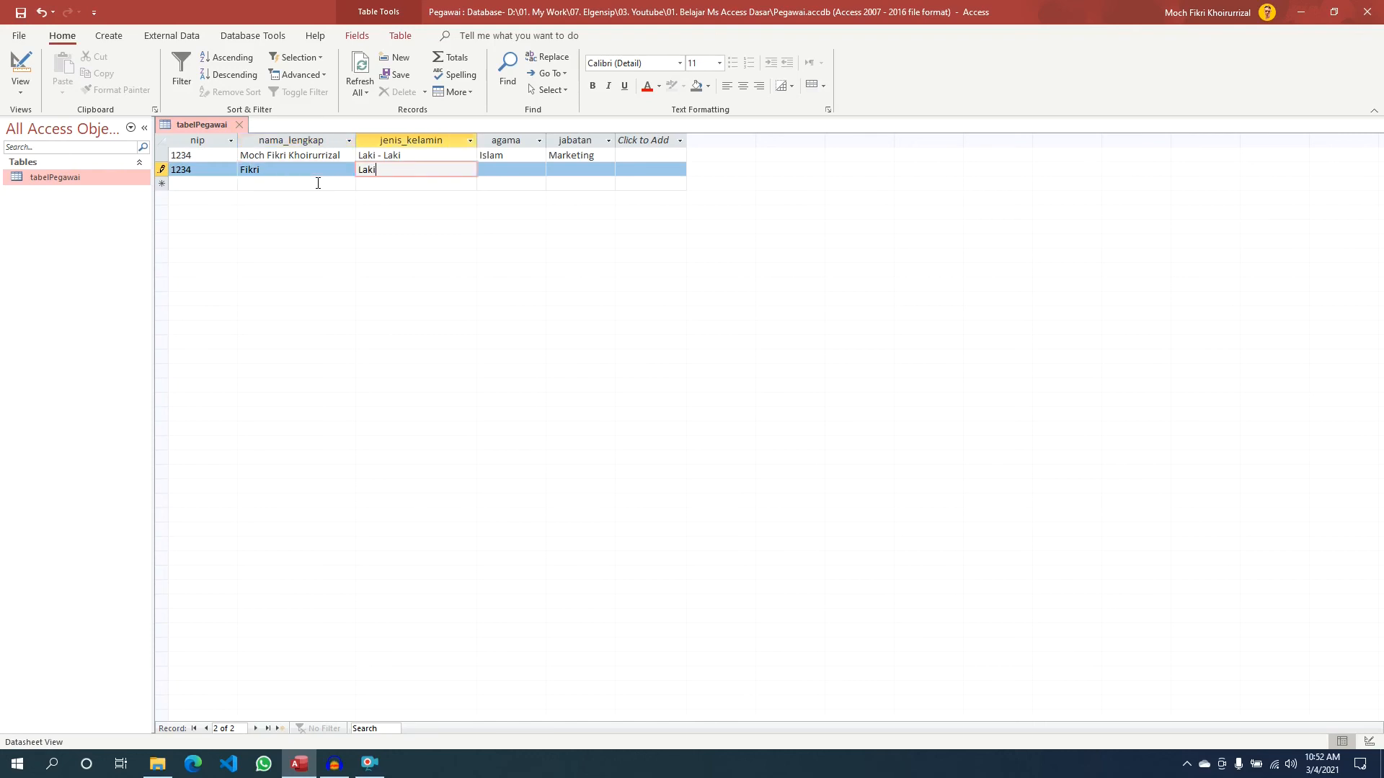
pyautogui.write(' - Laki')
pyautogui.press('Tab')
pyautogui.write('Islam')
pyautogui.press('Tab')
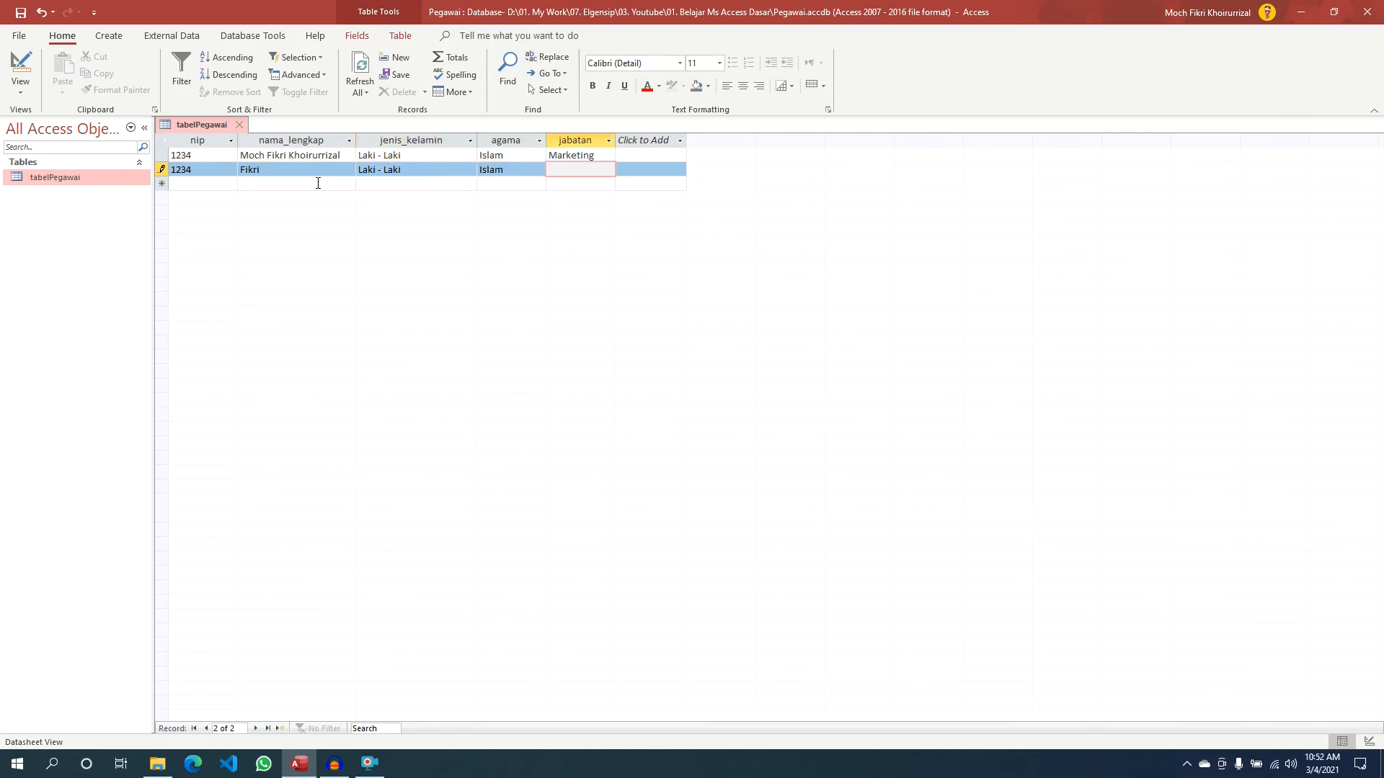
pyautogui.write('Manager')
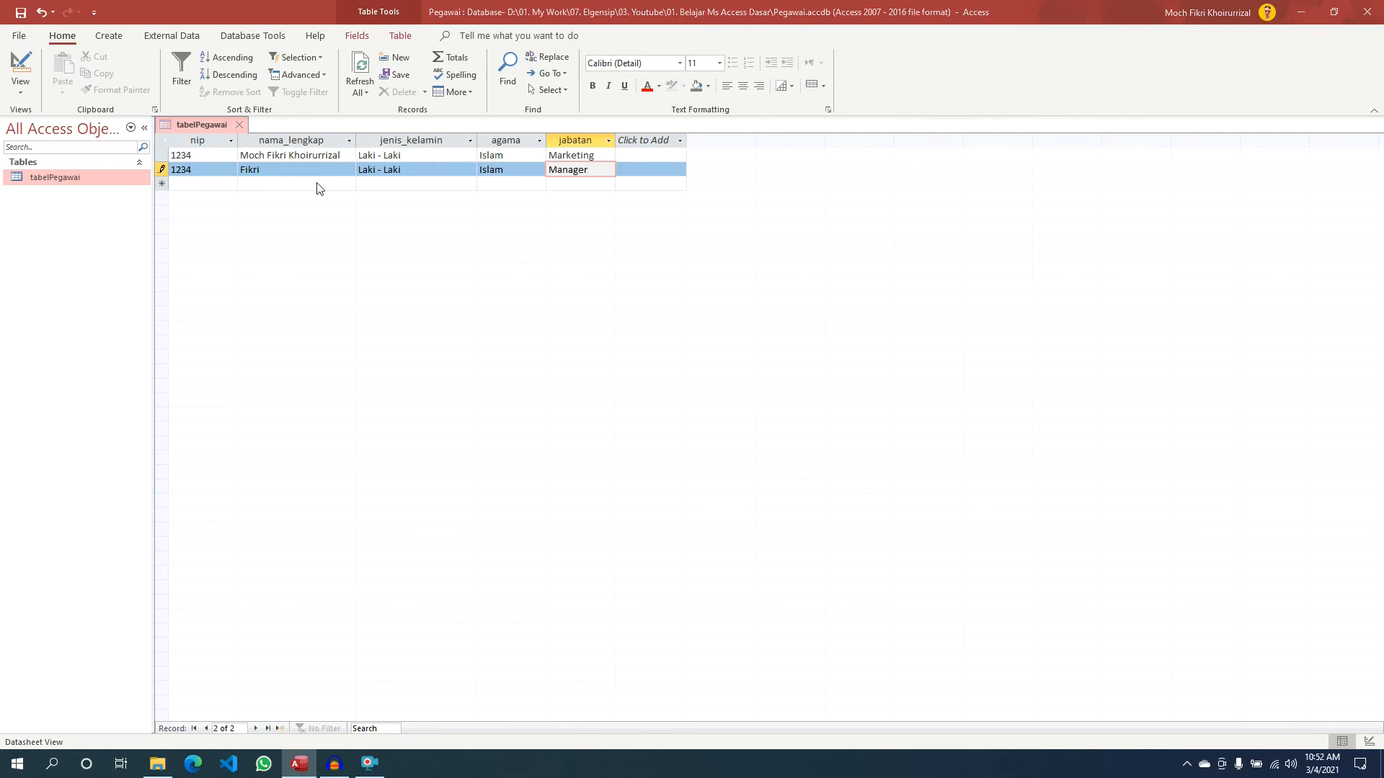
pyautogui.click(317, 184)
pyautogui.moveTo(541, 365); pyautogui.dragTo(482, 256)
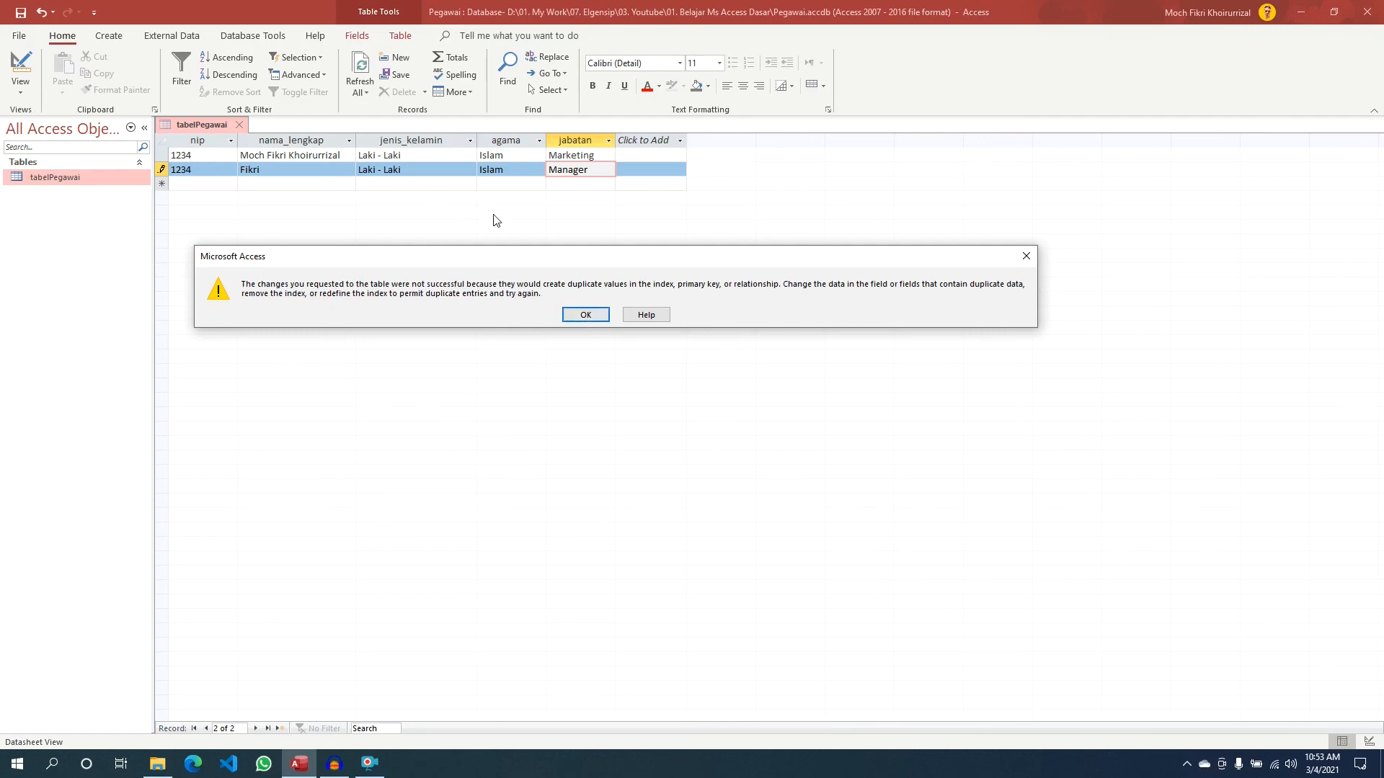
# - Dismiss the duplicate-value warning and change the second employee's nip from 1234 to 1235, saving the record
pyautogui.click(586, 316)
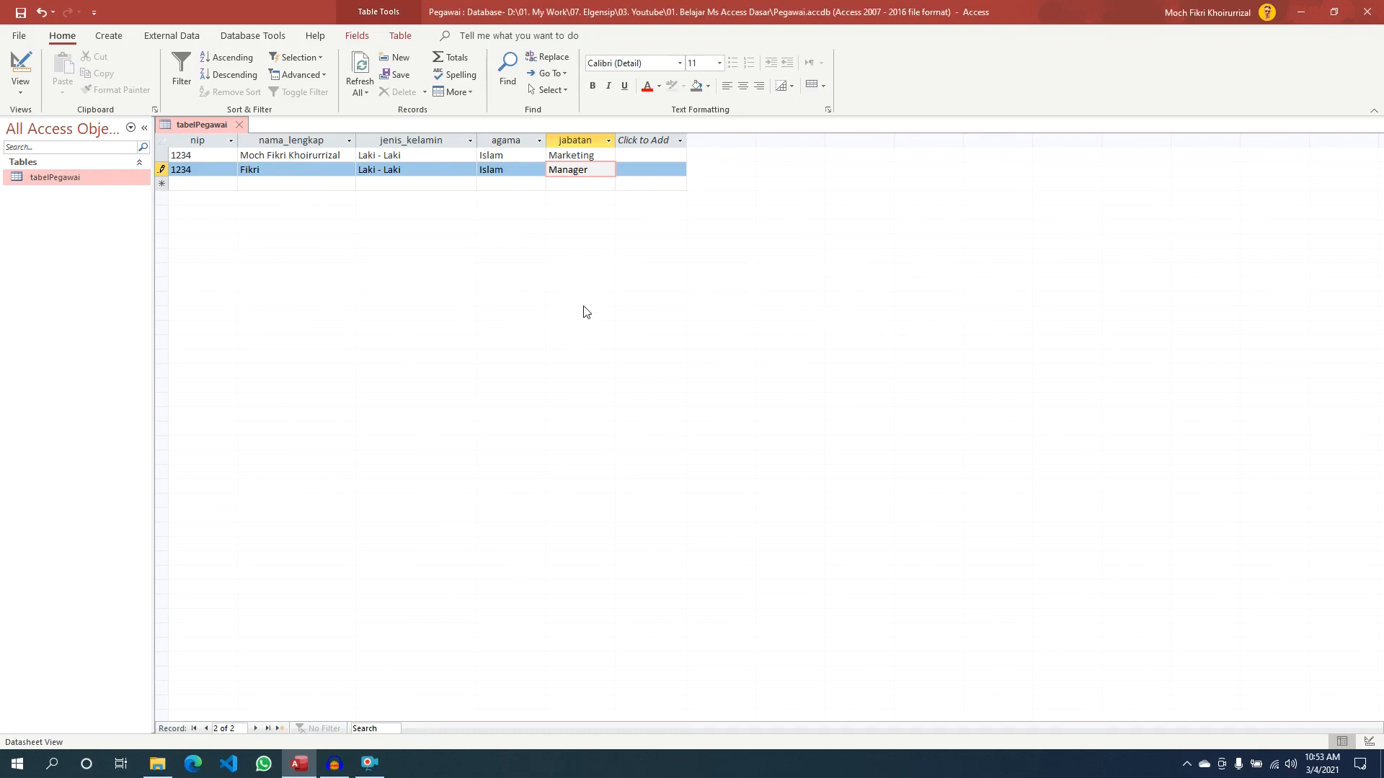
pyautogui.click(215, 172)
pyautogui.write('5')
pyautogui.hotkey('ctrl', 's')
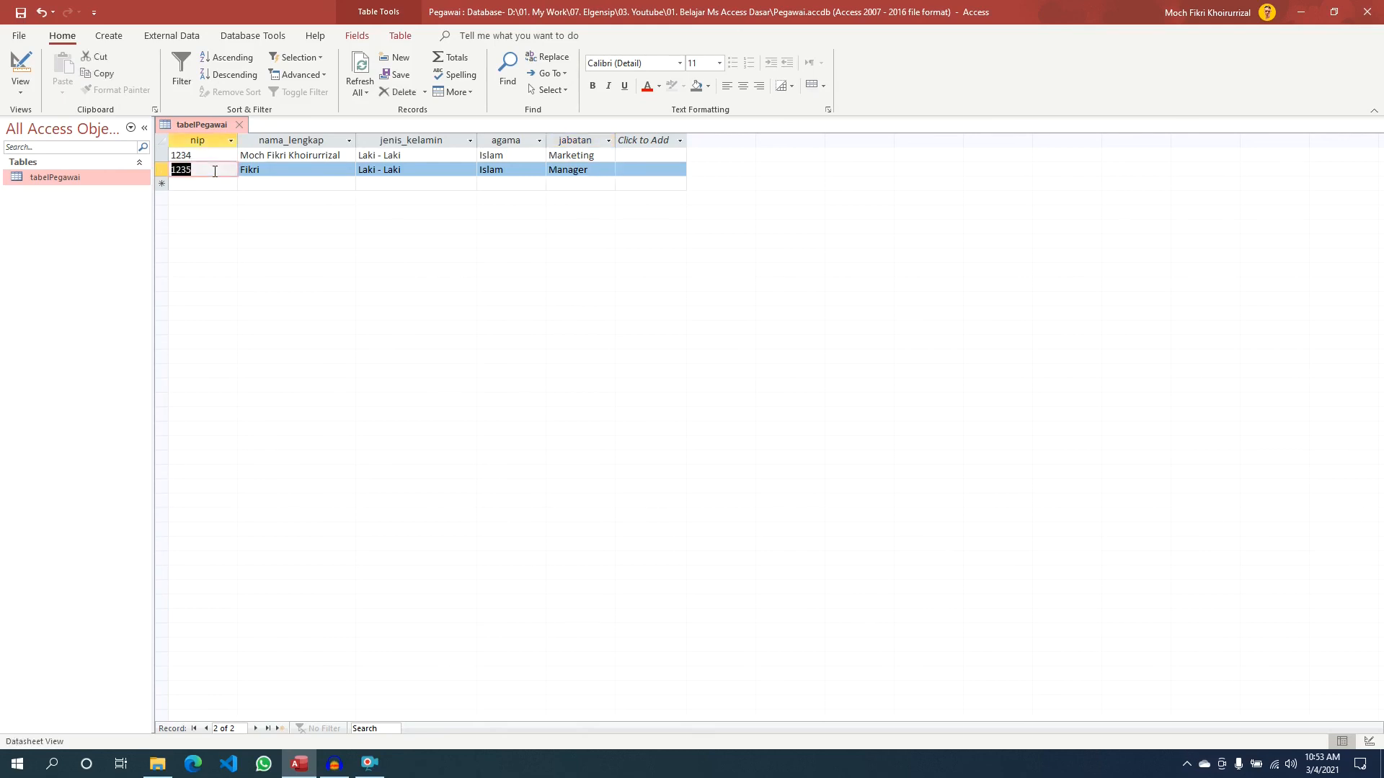
pyautogui.click(295, 183)
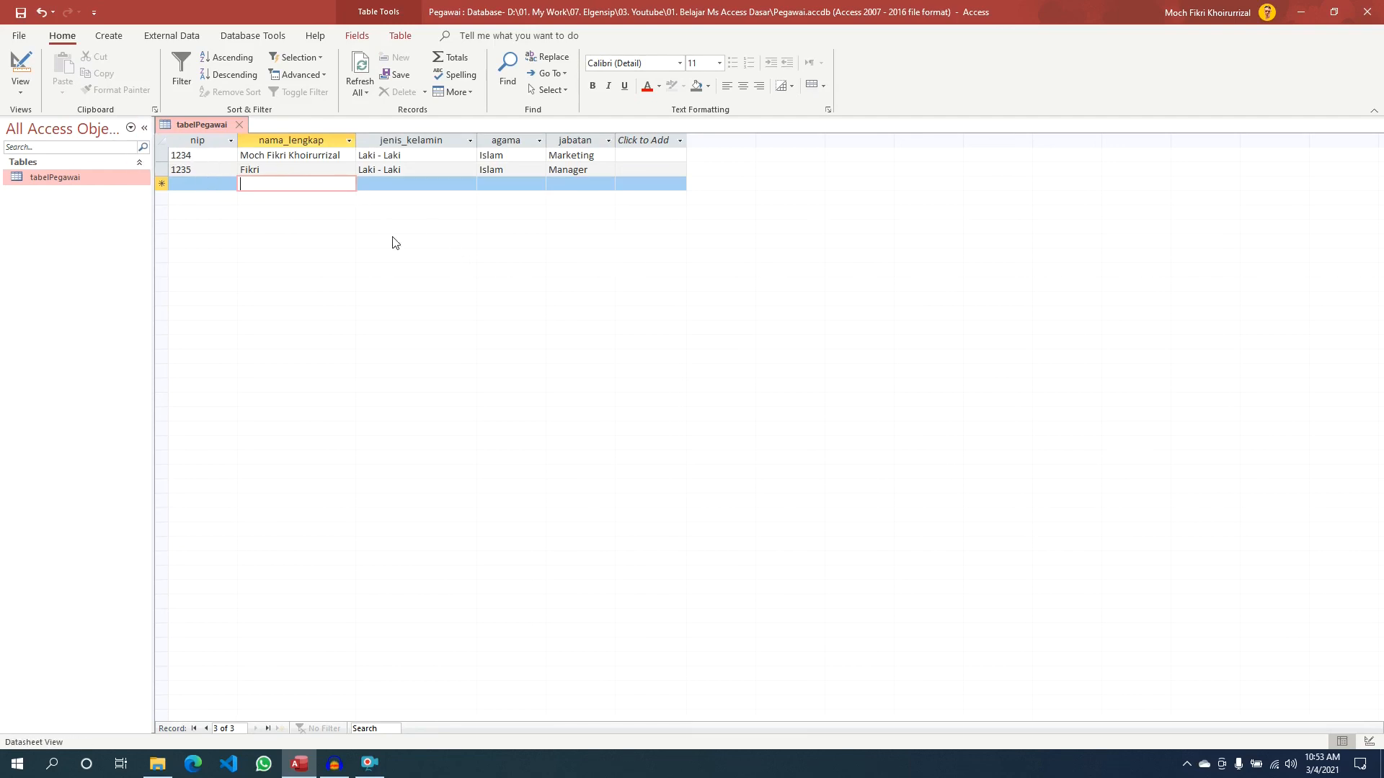
pyautogui.click(398, 149)
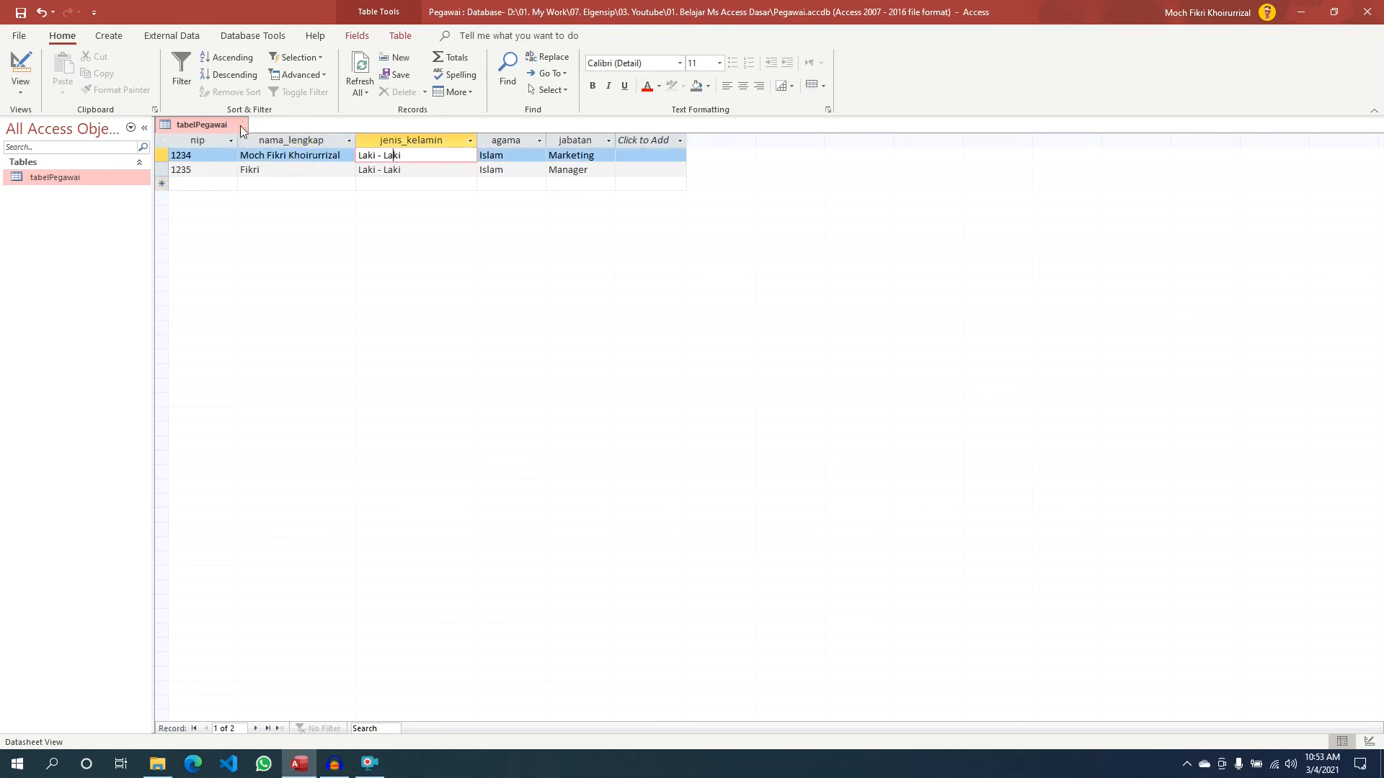
pyautogui.click(111, 36)
pyautogui.click(59, 36)
pyautogui.click(289, 168)
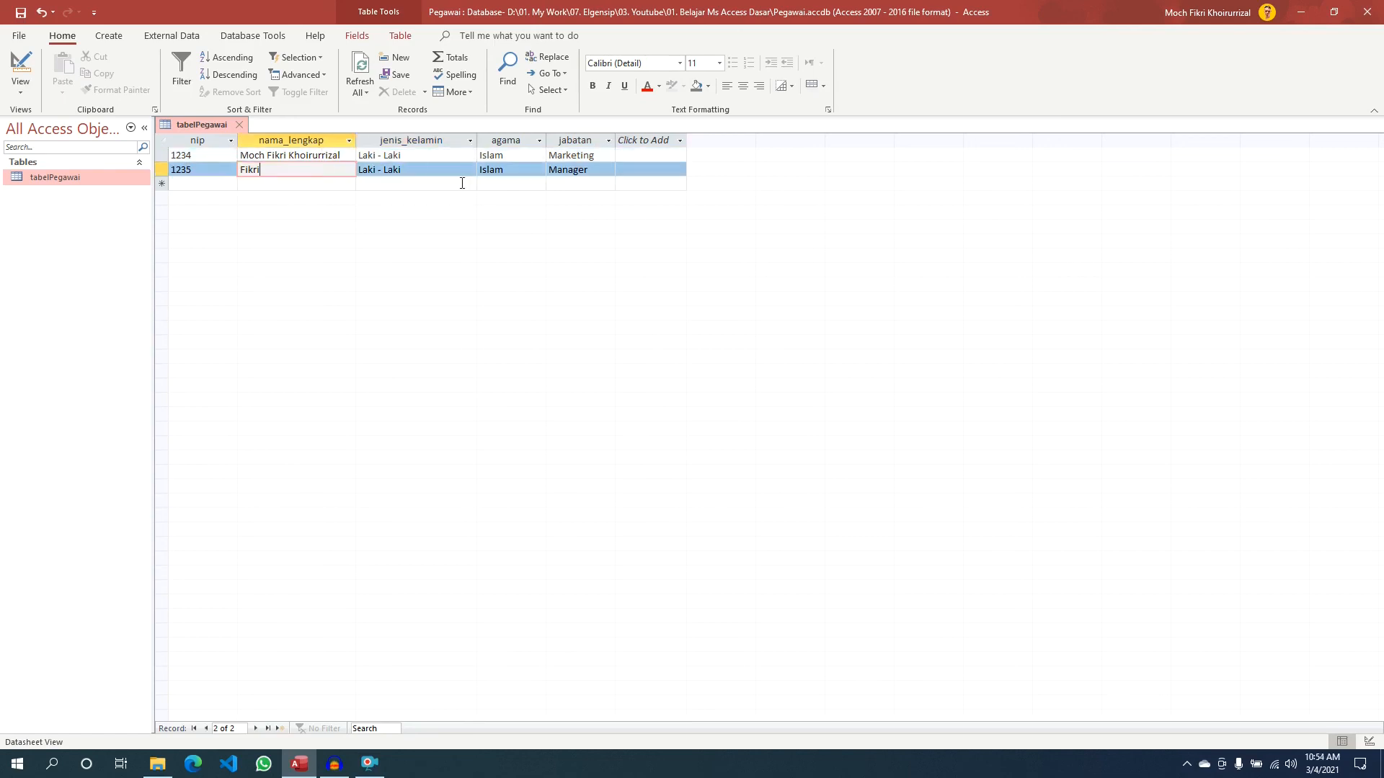
pyautogui.click(415, 170)
pyautogui.click(389, 155)
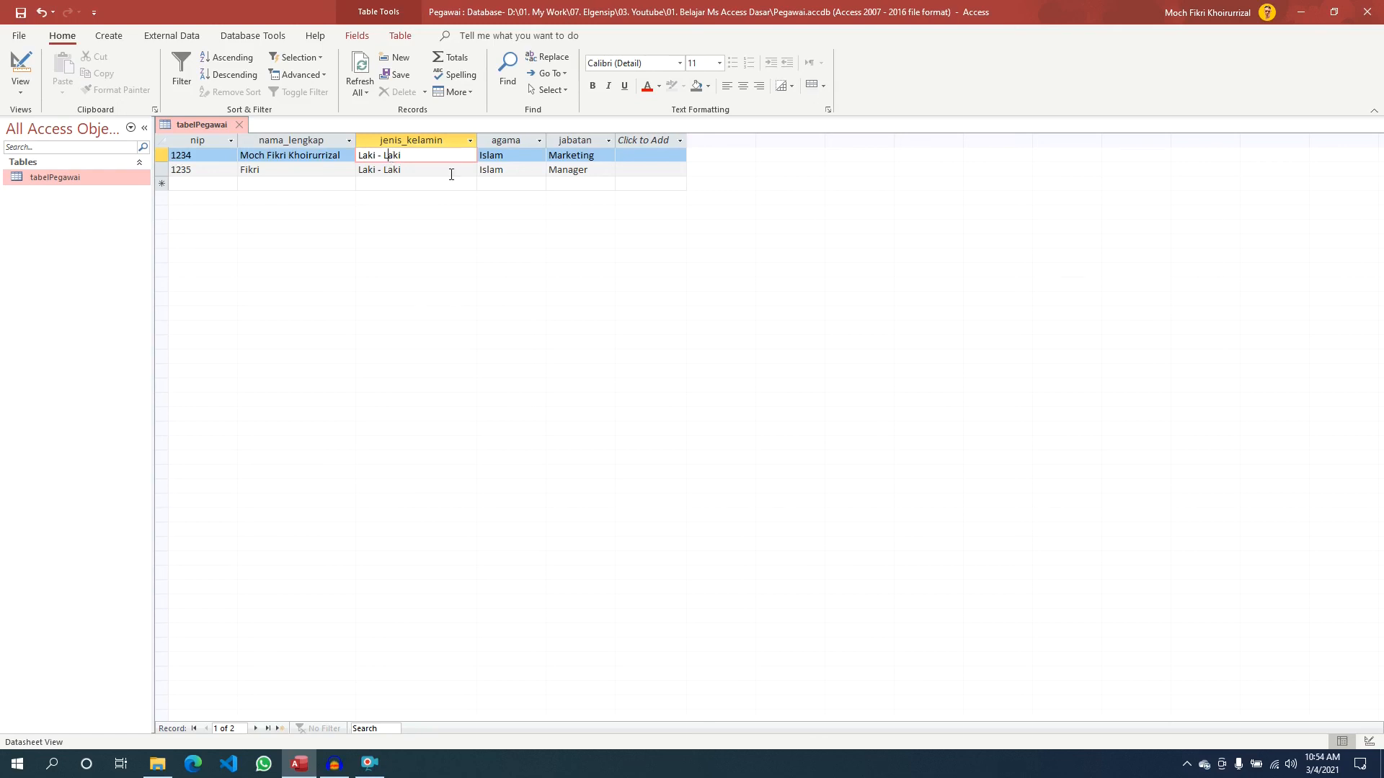
pyautogui.click(416, 171)
pyautogui.click(408, 157)
pyautogui.moveTo(403, 156); pyautogui.dragTo(357, 157)
pyautogui.click(454, 159)
pyautogui.click(416, 171)
pyautogui.click(429, 154)
pyautogui.moveTo(420, 170); pyautogui.dragTo(358, 170)
pyautogui.click(435, 170)
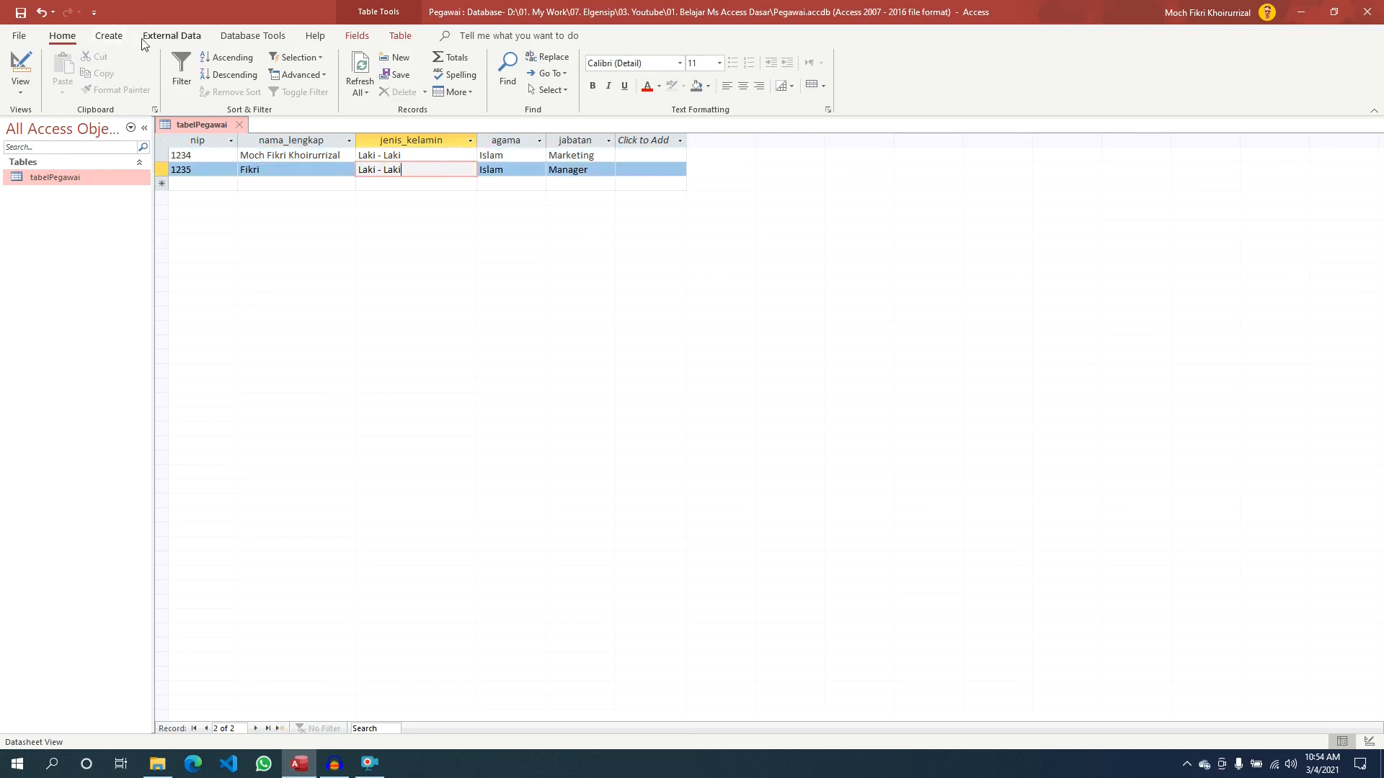